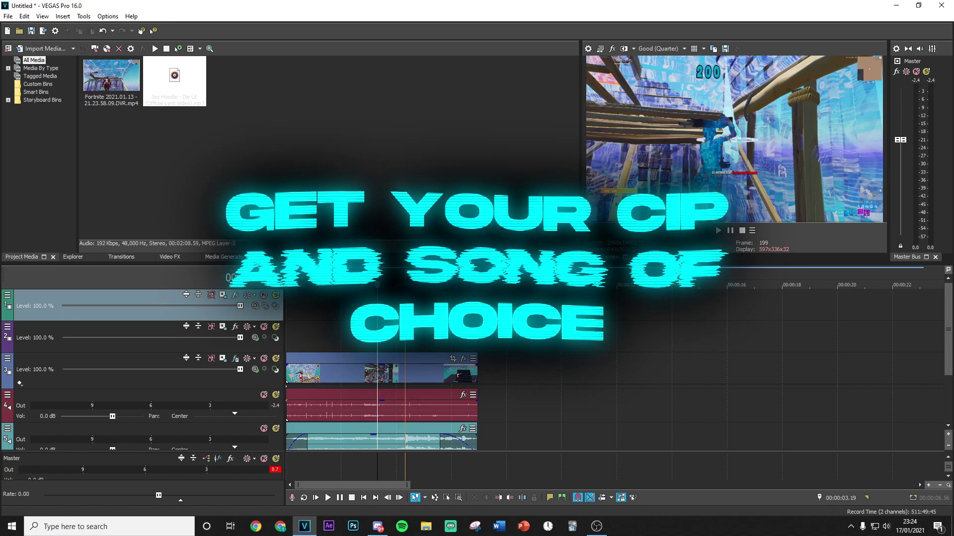
Shift the gameplay clip and its audio later so it roughly syncs with the song's drop
left_click(386, 333)
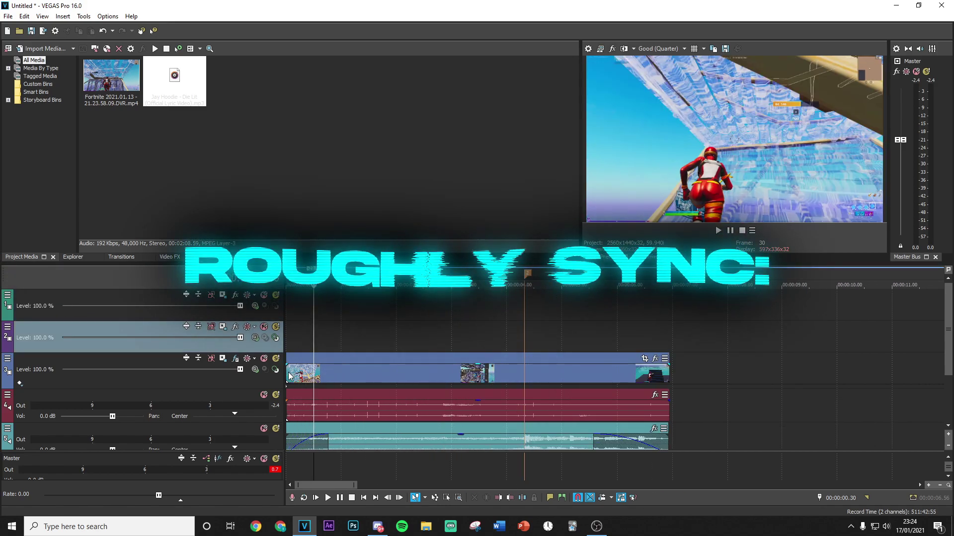
left_click_drag(290, 377, 547, 376)
left_click(445, 352)
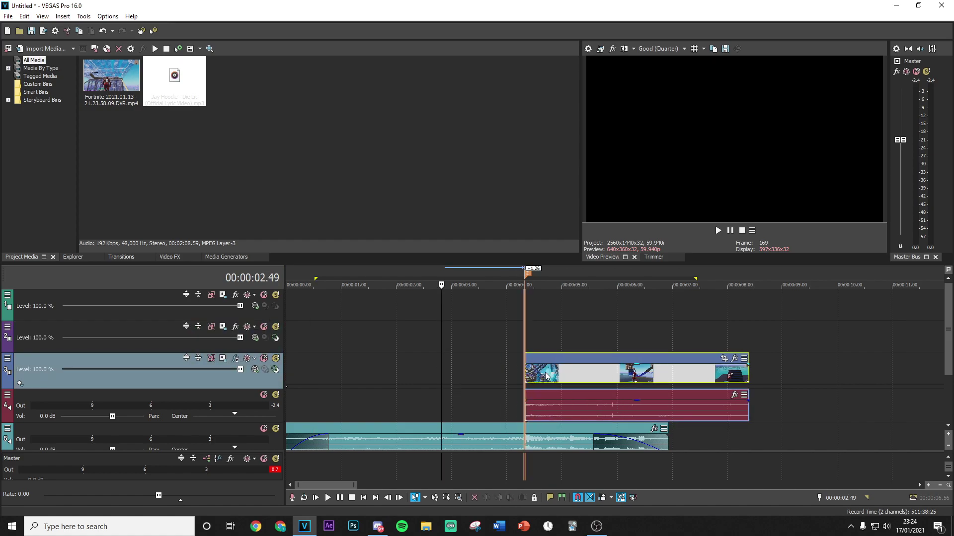
Add a marker at 00:00:04.19 on the beat drop
left_click(522, 338)
scroll(606, 454, "up", 10)
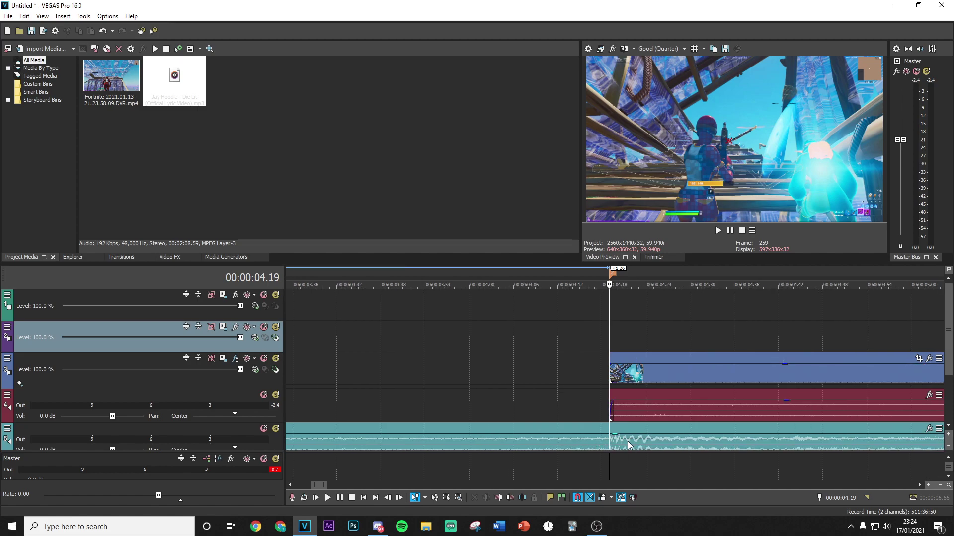
key("m")
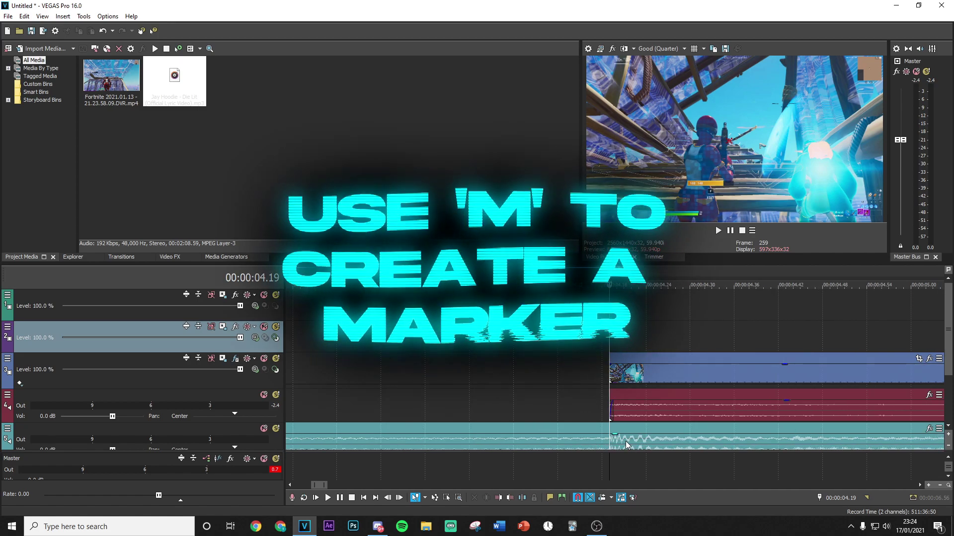
Extend the clip's left edge back to the start of the timeline
scroll(626, 389, "down", 2)
scroll(622, 380, "down", 5)
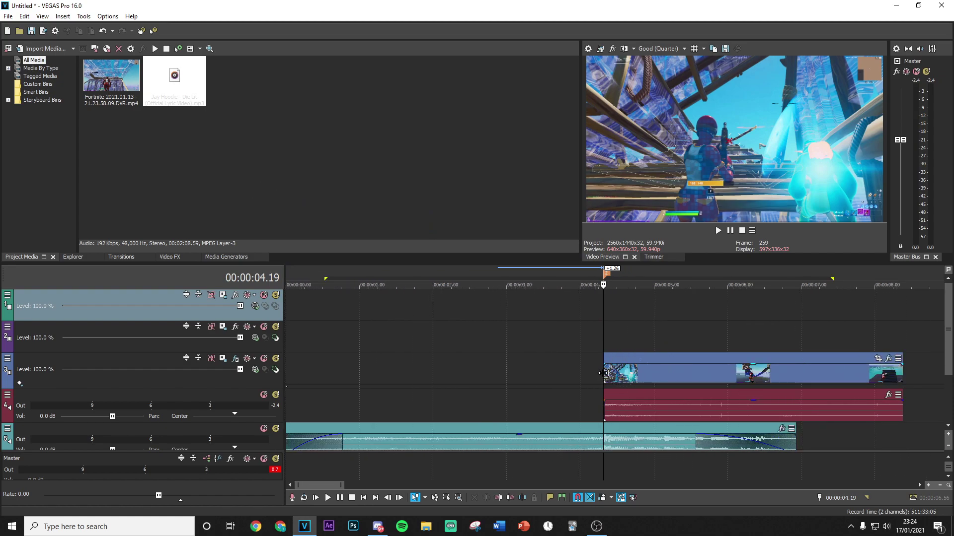
left_click_drag(604, 372, 286, 380)
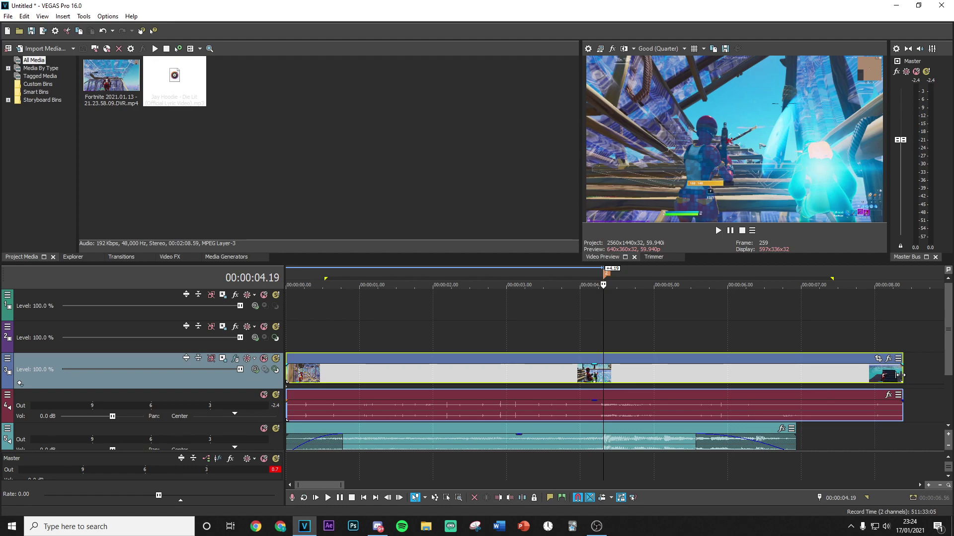
scroll(773, 395, "up", 5)
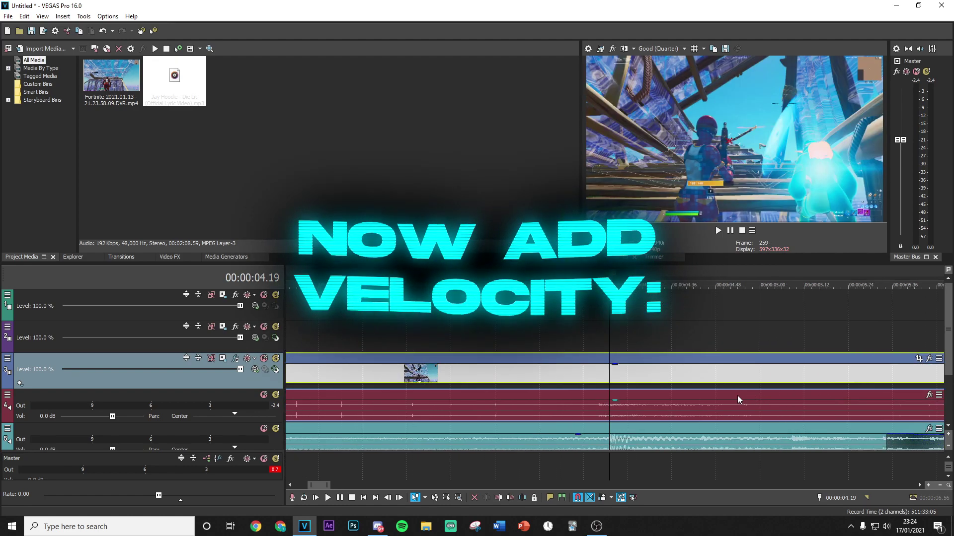
right_click(630, 374)
Add a Velocity envelope to the gameplay clip
mouse_move(671, 414)
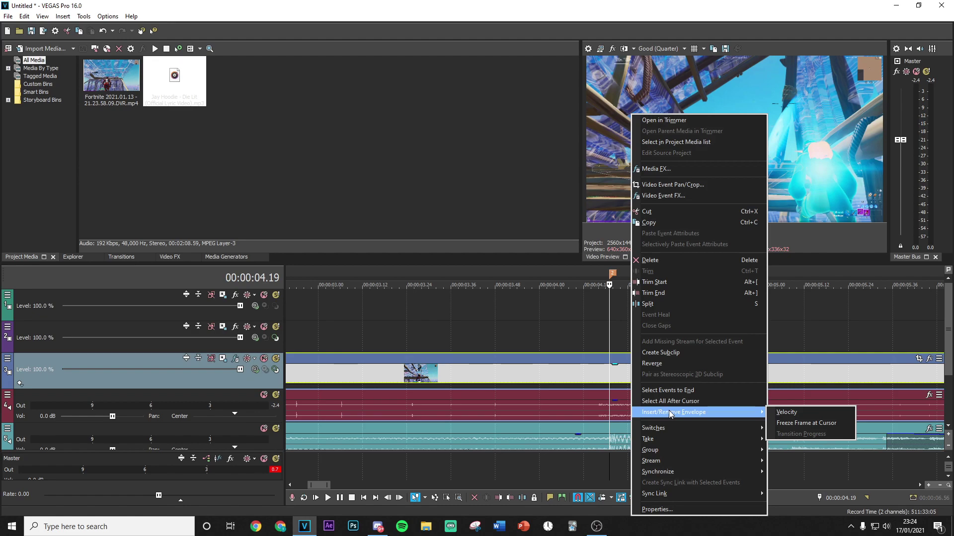
left_click(785, 413)
scroll(581, 383, "up", 5)
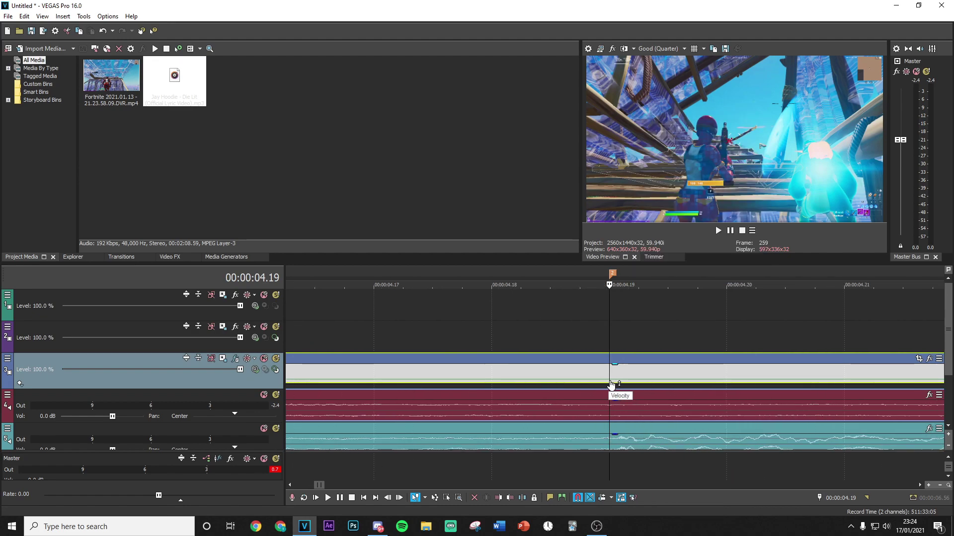
Add velocity points a few frames before and just after the 00:00:04.19 marker
key("Left")
key("Left")
key("Left")
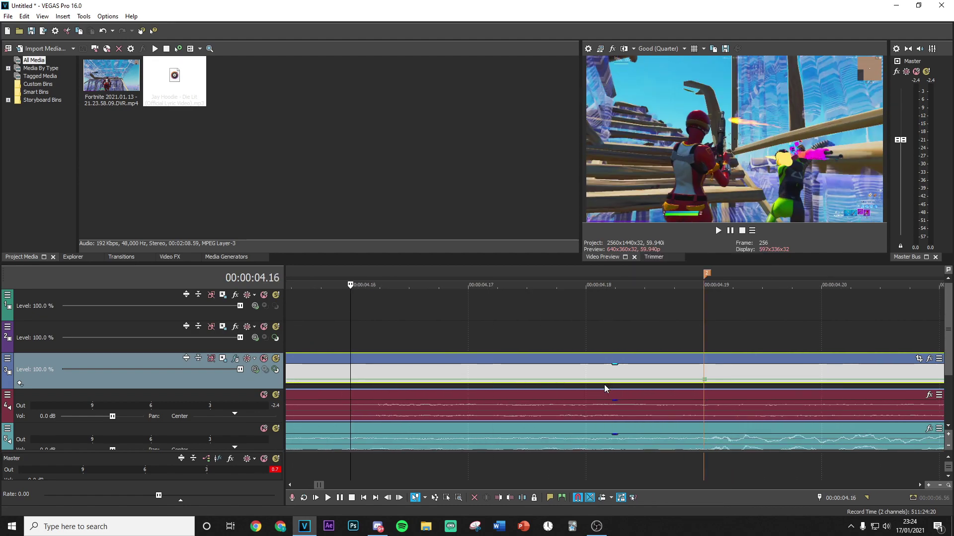
key("Left")
key("Left")
key("Left")
double_click(353, 382)
scroll(761, 340, "down", 5)
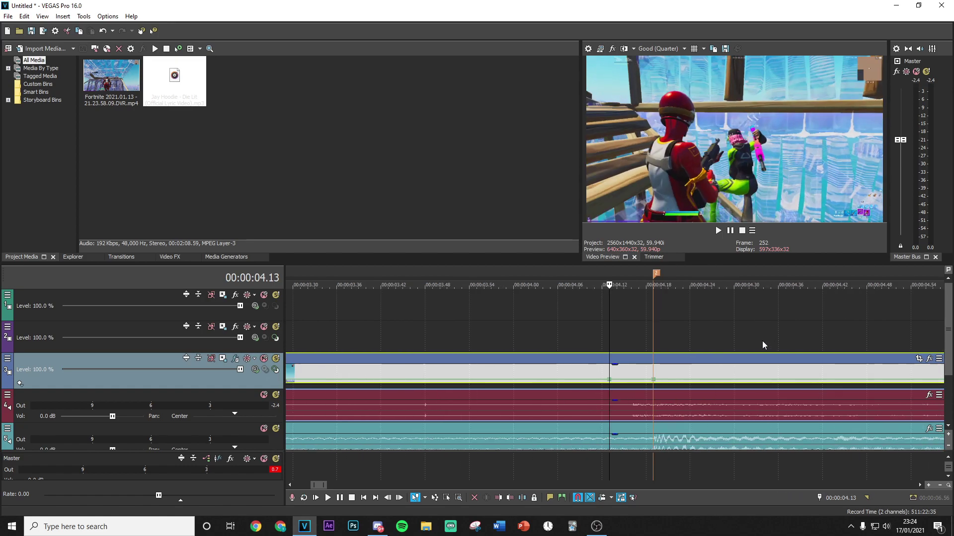
left_click(654, 348)
key("Right")
scroll(654, 348, "up", 2)
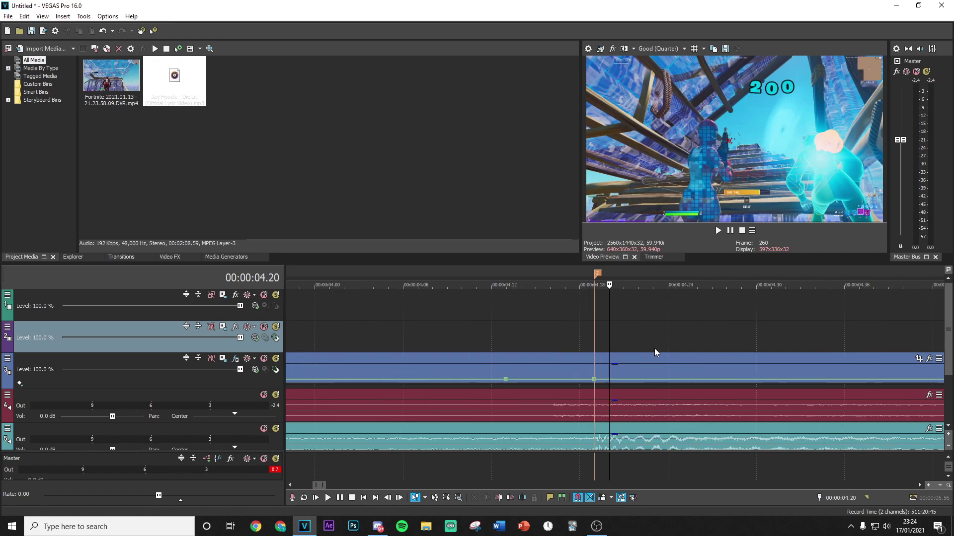
scroll(654, 348, "up", 3)
double_click(588, 379)
Raise the clip's velocity at the marker point so speed ramps into the drop
right_click(588, 379)
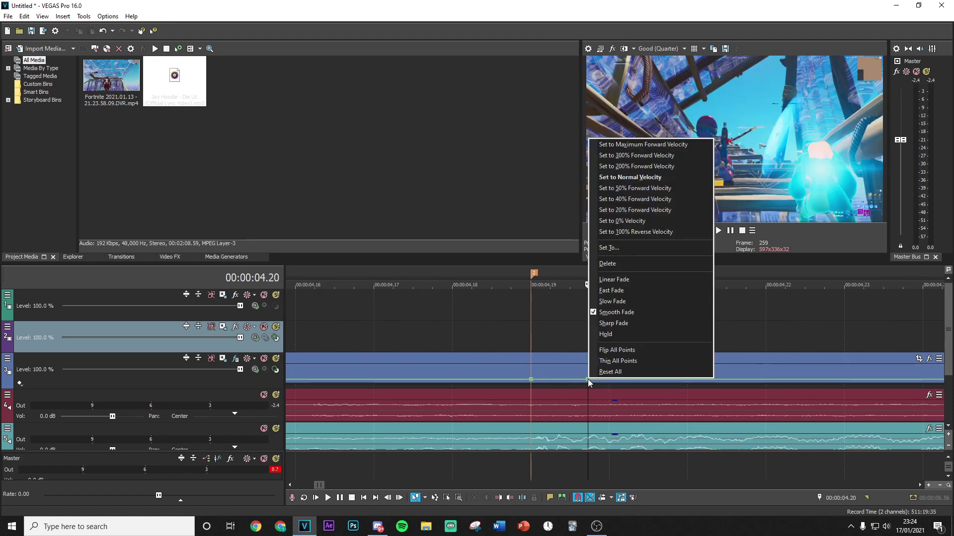
left_click(622, 192)
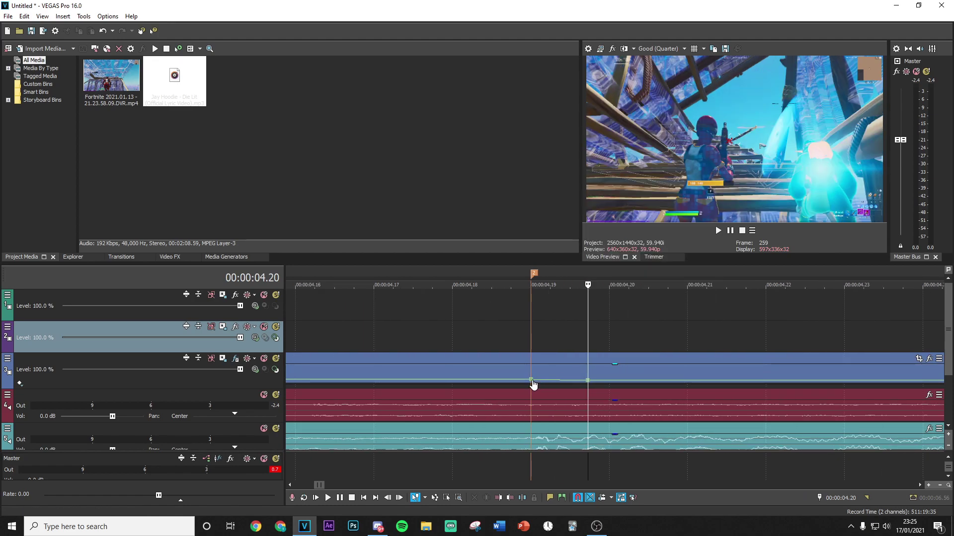
right_click(532, 381)
left_click(569, 164)
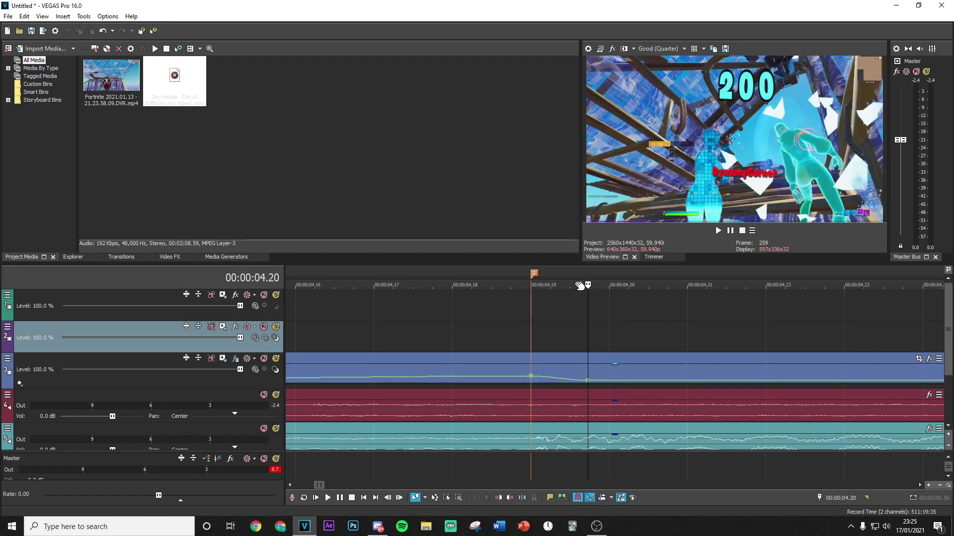
left_click(534, 341)
scroll(647, 353, "down", 4)
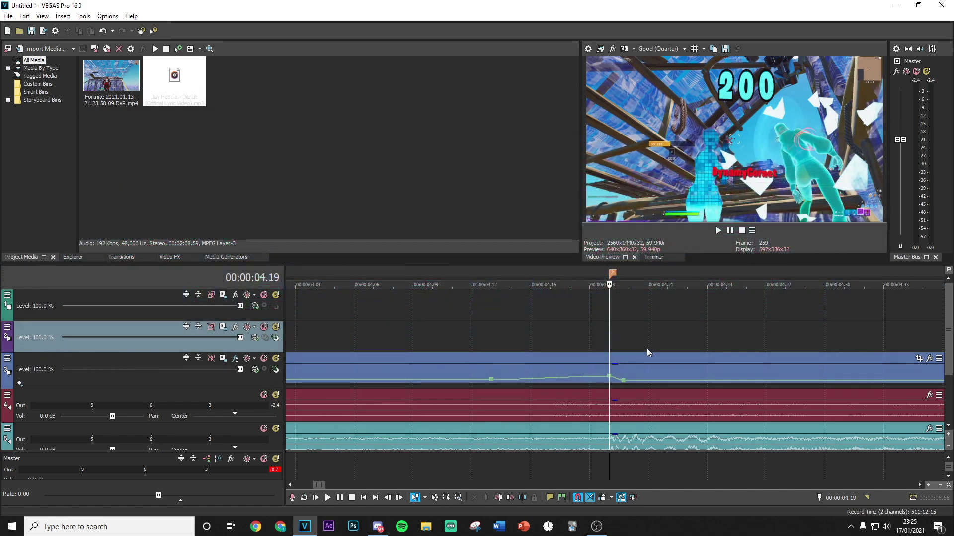
key("Left")
Split the gameplay clip and its audio at the playhead near the drop
right_click(649, 375)
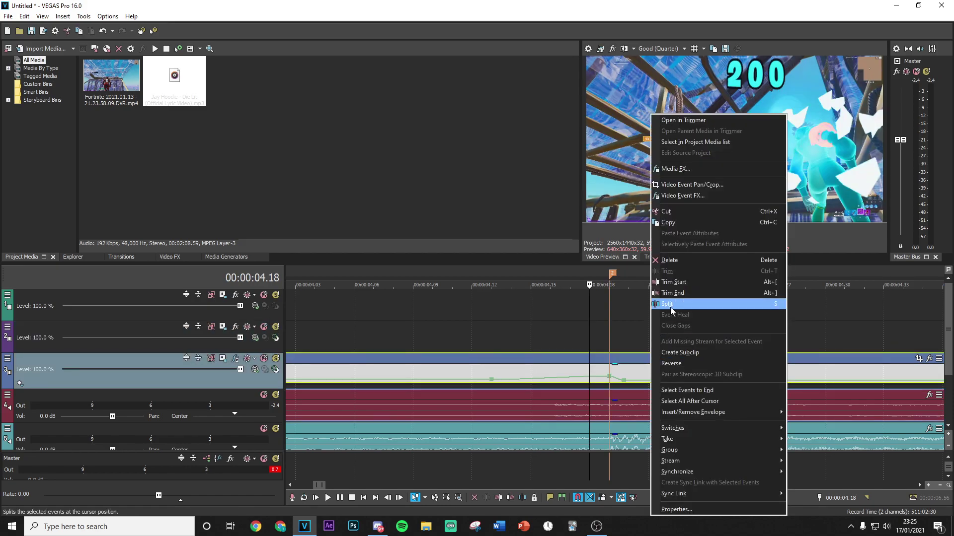
left_click(670, 304)
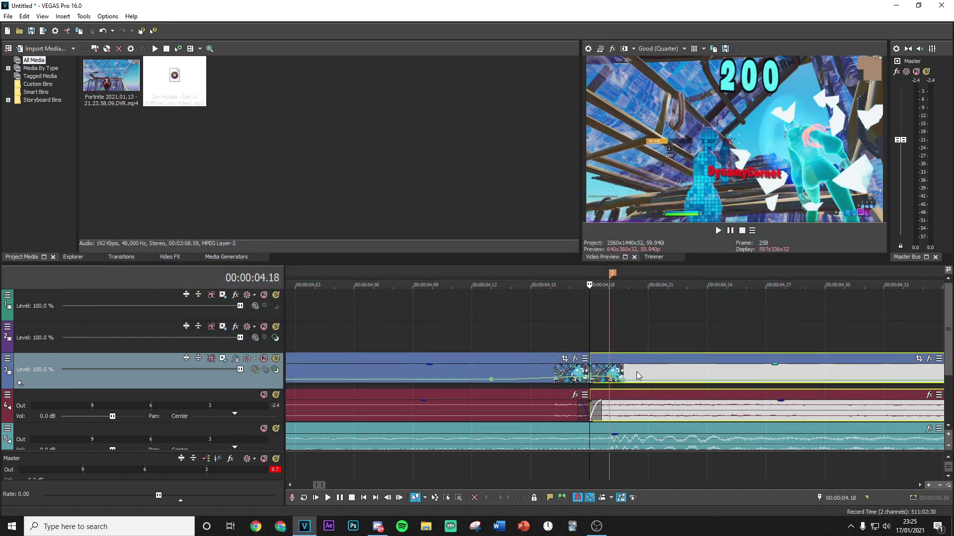
left_click(522, 344)
left_click(467, 332)
left_click(413, 340)
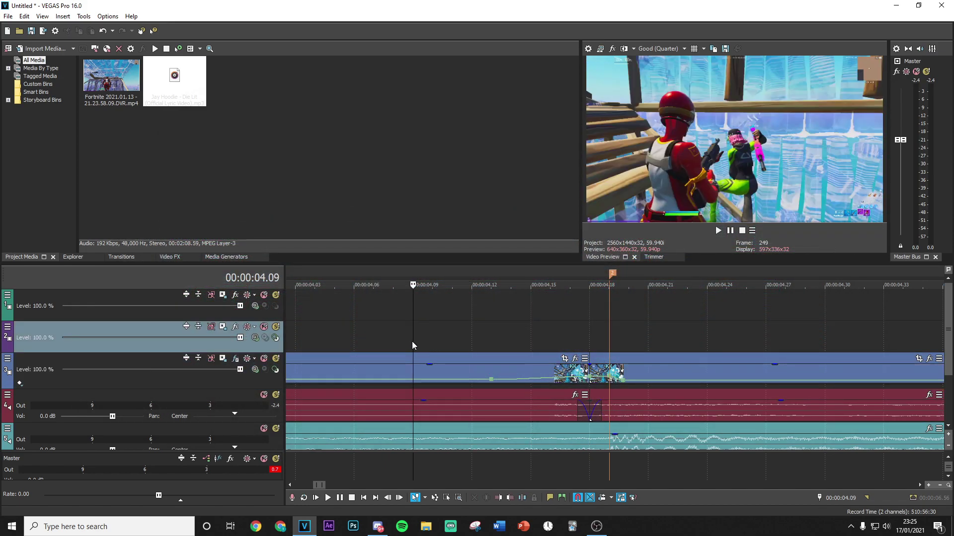
scroll(481, 347, "down", 1)
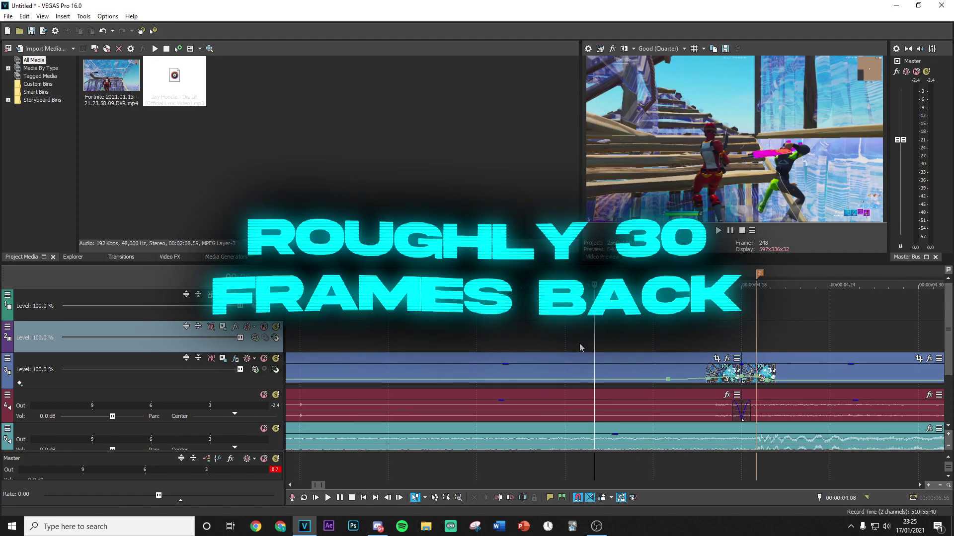
Split the clip again at 04.01, about 30 frames before the drop
left_click(579, 343)
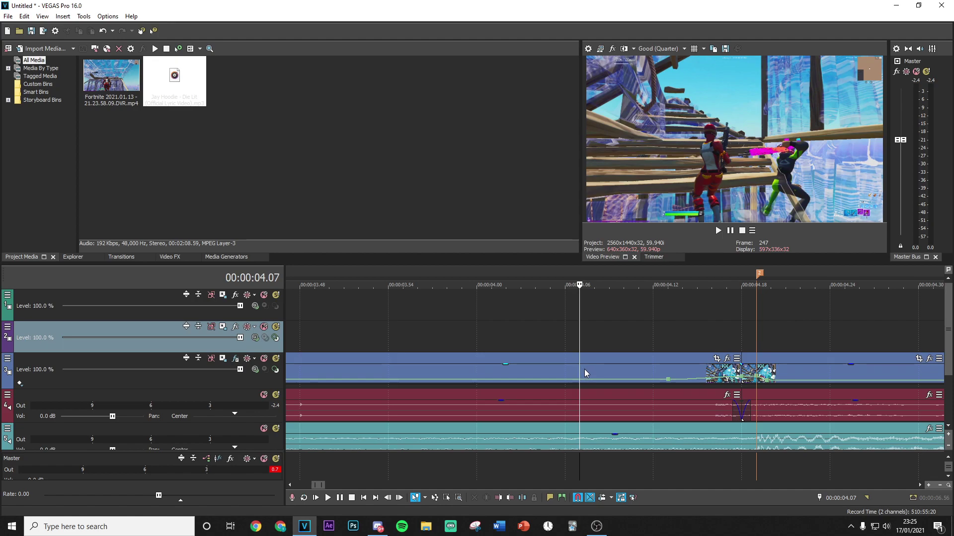
left_click(568, 348)
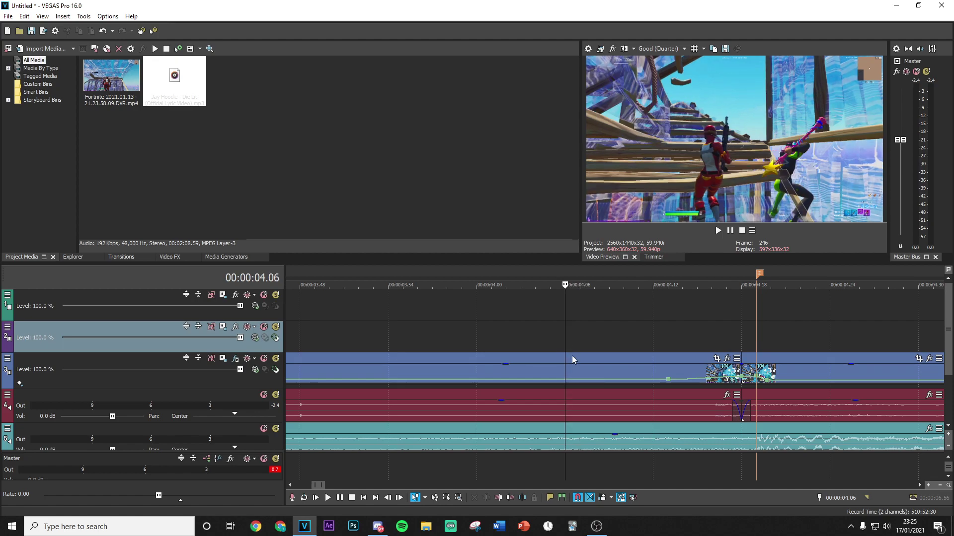
left_click(535, 354)
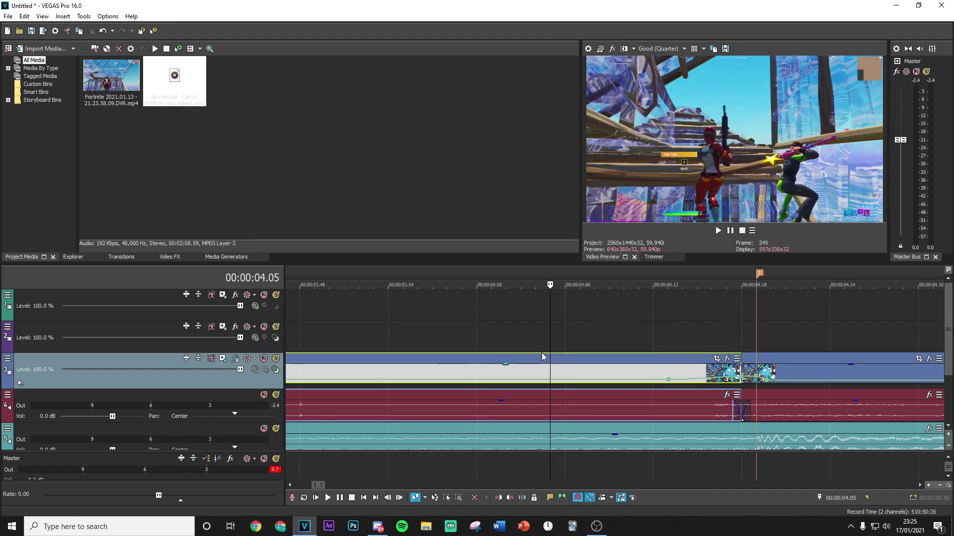
left_click(524, 350)
left_click(508, 349)
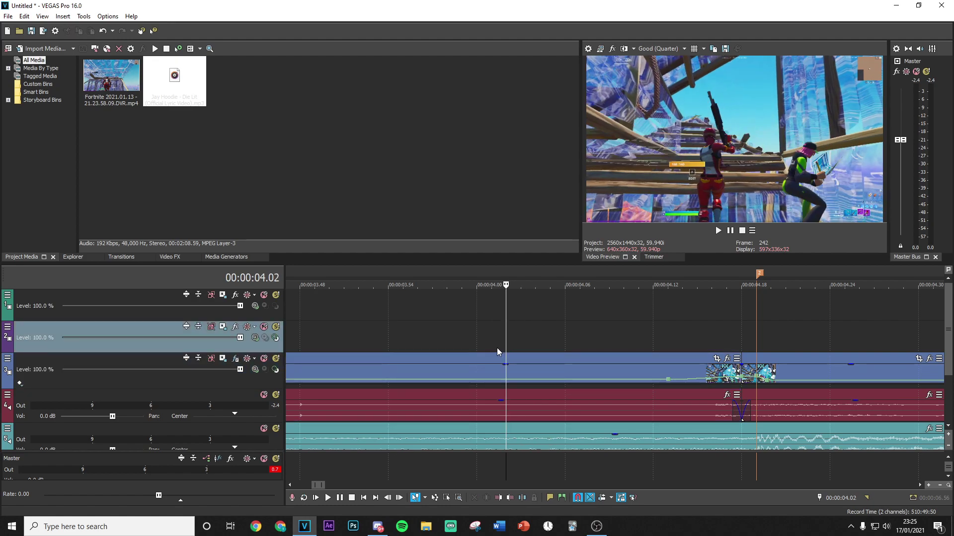
left_click(498, 350)
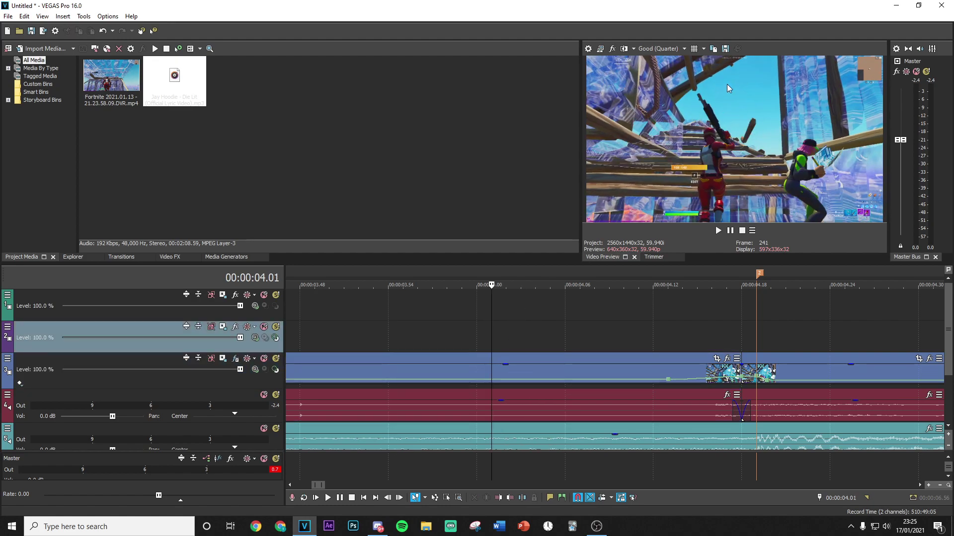
right_click(514, 366)
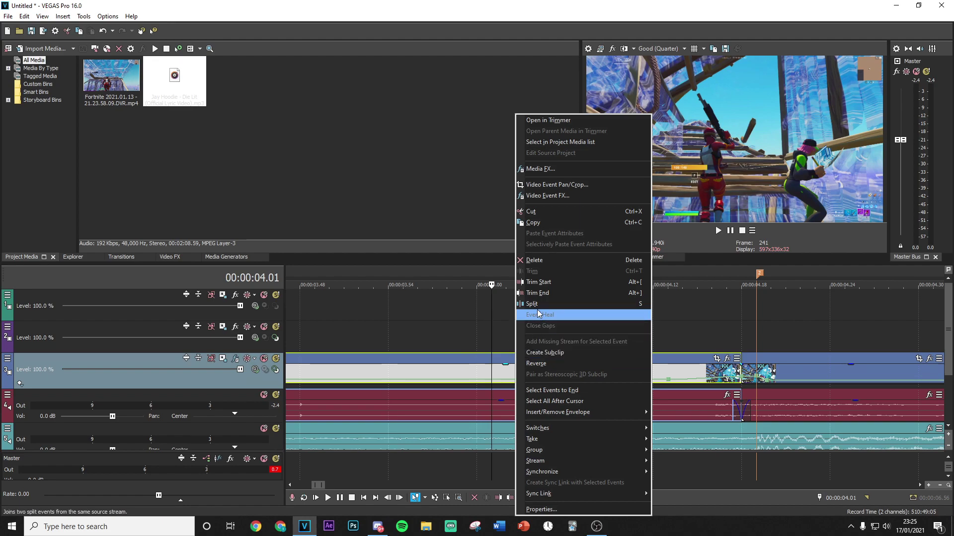
left_click(538, 306)
Select the split-off buildup event and scrub through to 04.18 to check the cut
left_click(538, 306)
key("Right")
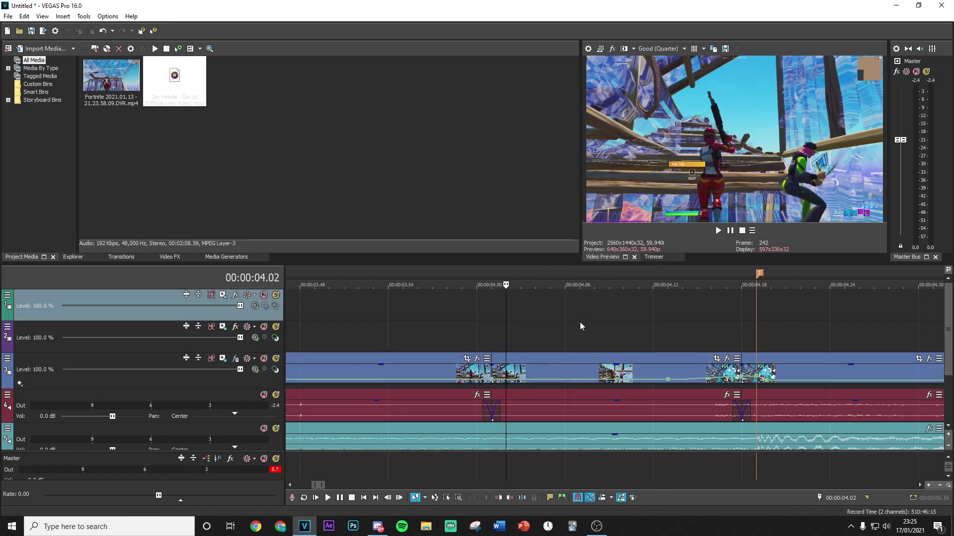
left_click(625, 366)
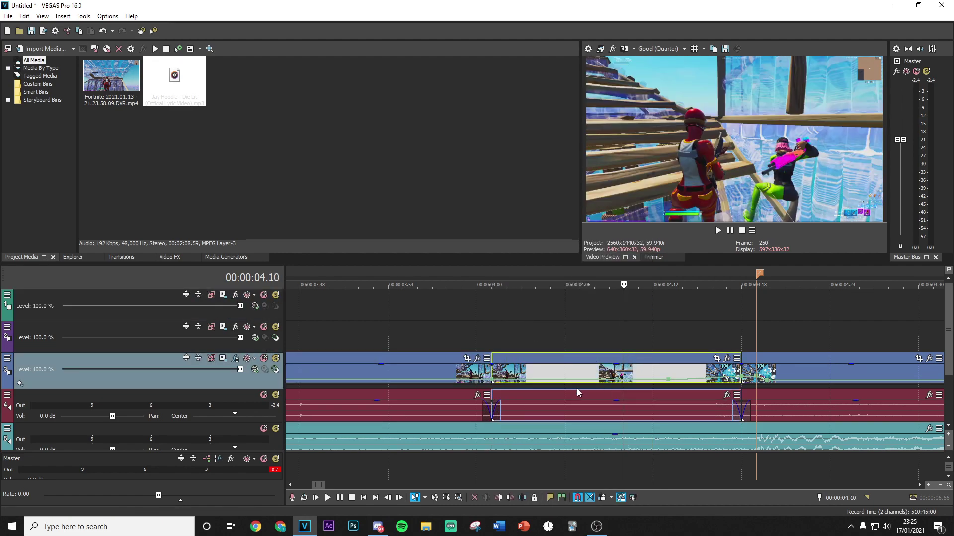
left_click(543, 333)
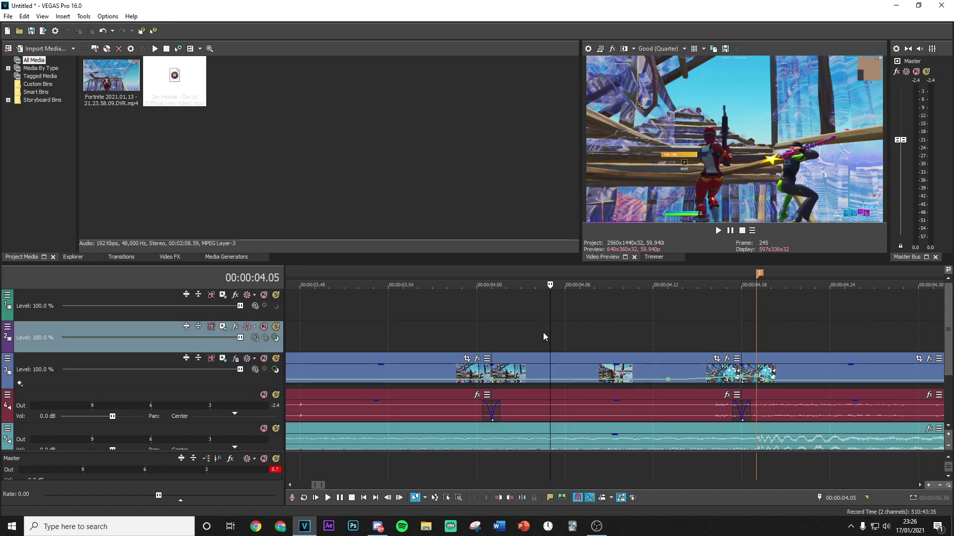
left_click(541, 337)
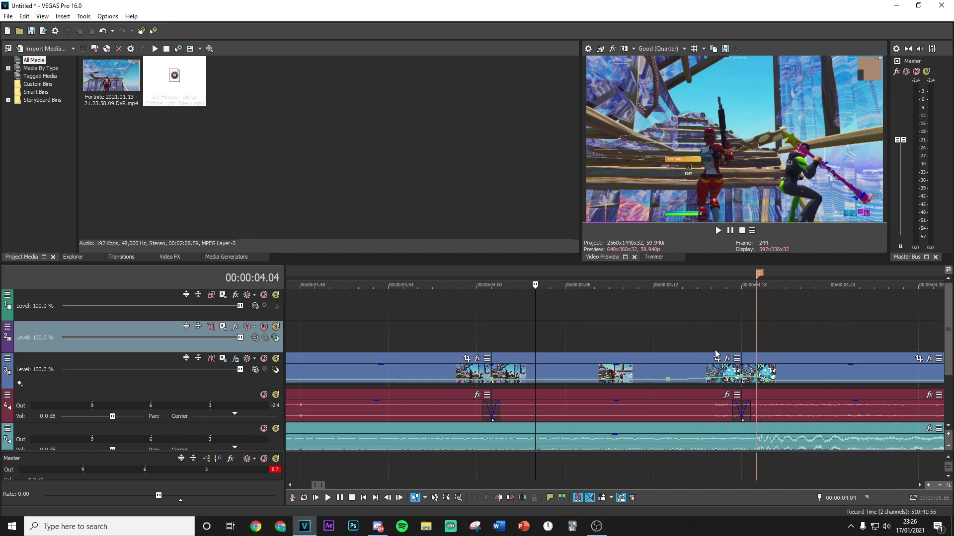
left_click(736, 346)
left_click(740, 347)
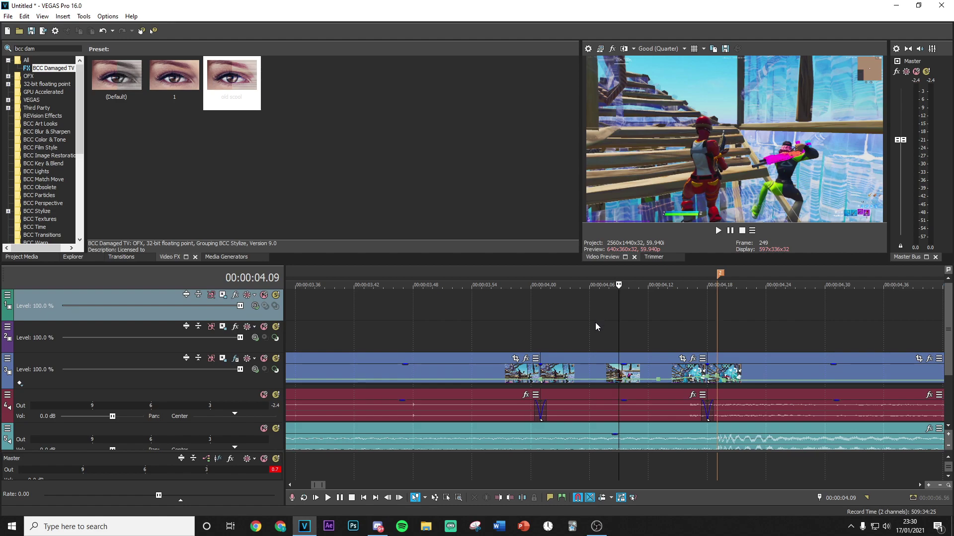
Apply the BCC Damaged TV 'old scool' preset to the buildup event on track 3
left_click(736, 337)
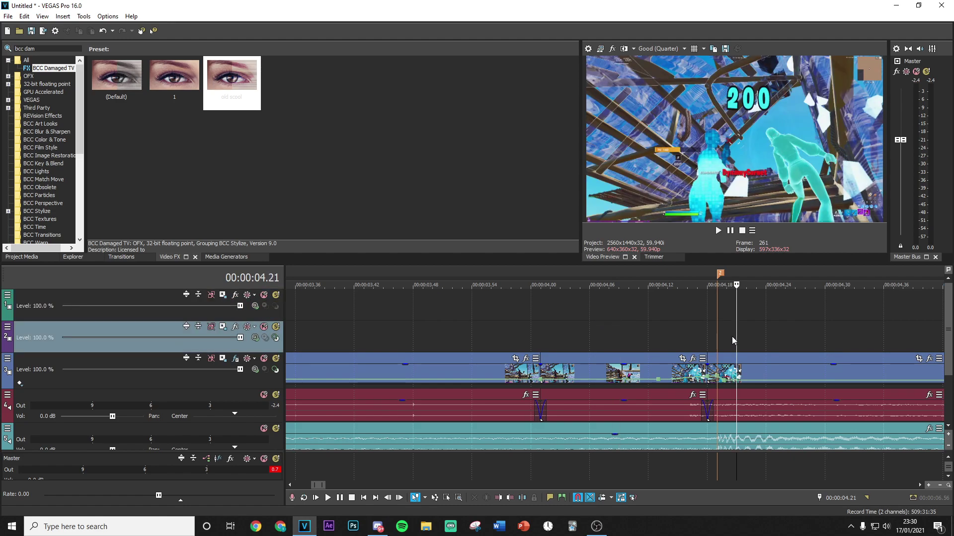
left_click(609, 335)
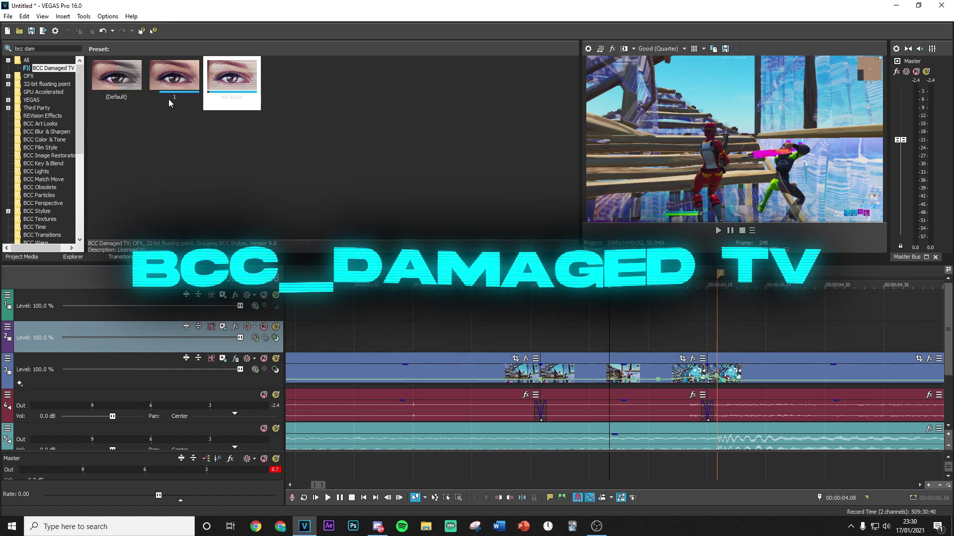
left_click_drag(168, 99, 598, 376)
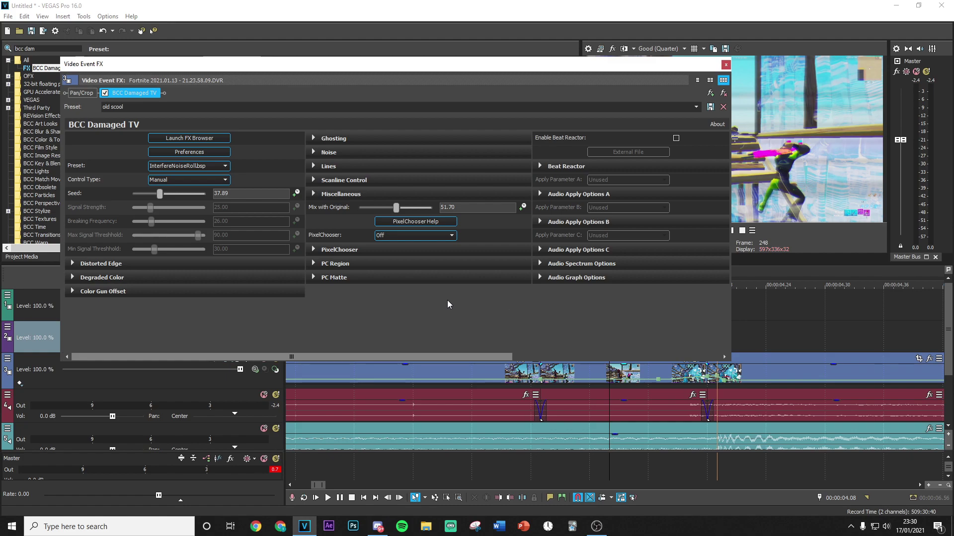
Expand the Damaged TV sections, from Distorted Edge through Scanline Control
left_click(73, 264)
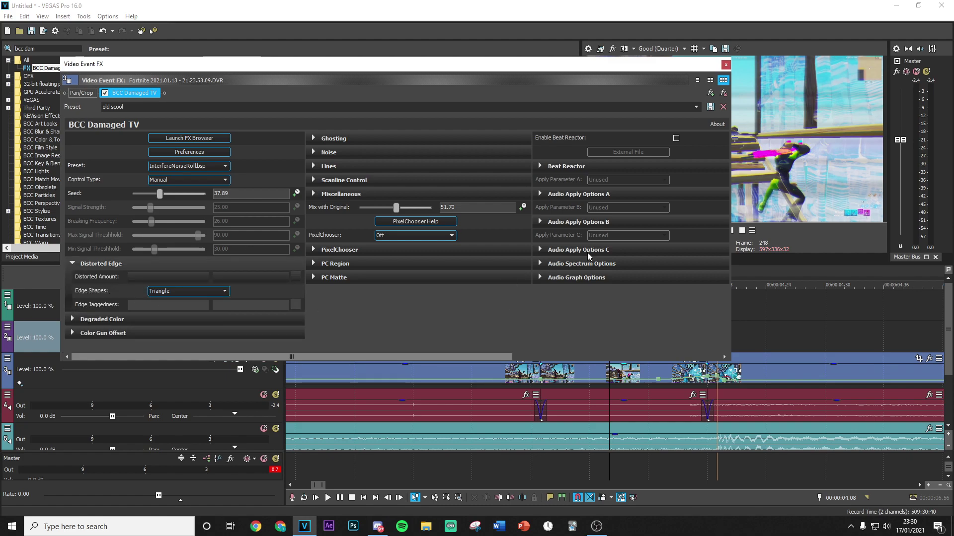
left_click(73, 320)
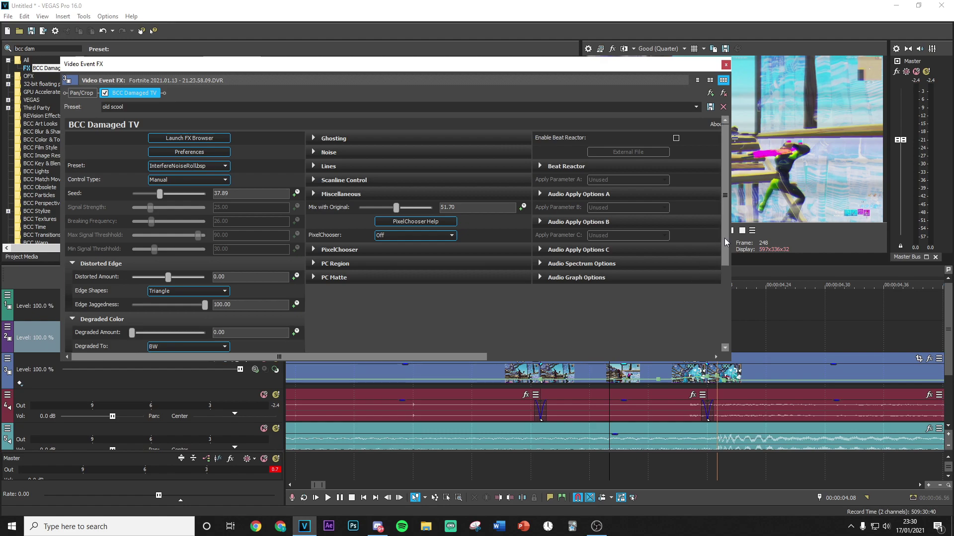
left_click_drag(724, 237, 716, 339)
left_click(175, 344)
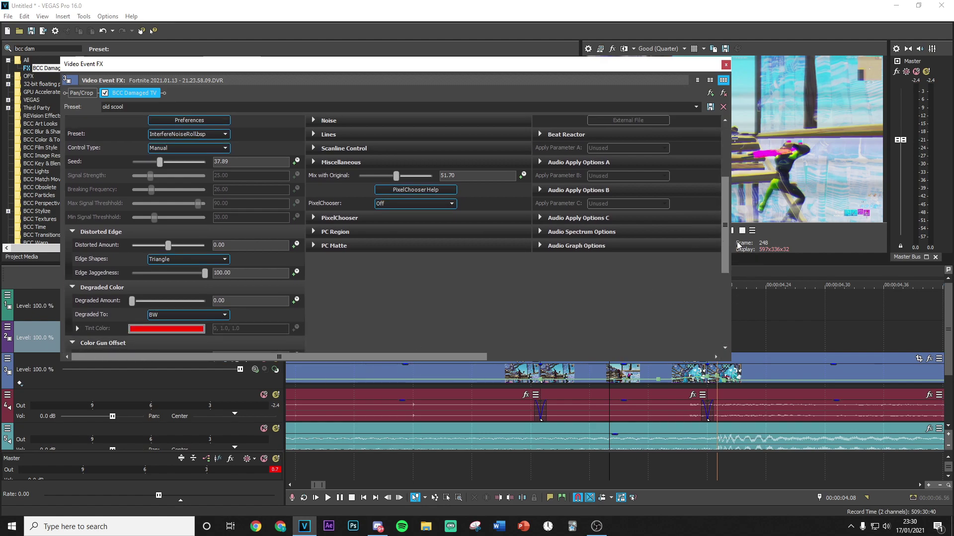
left_click_drag(726, 246, 737, 193)
left_click(312, 138)
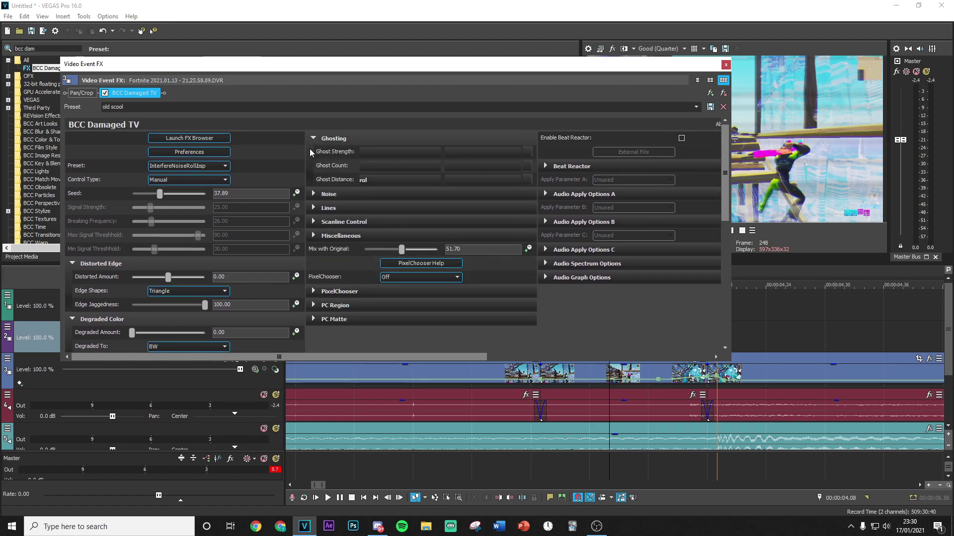
left_click(313, 194)
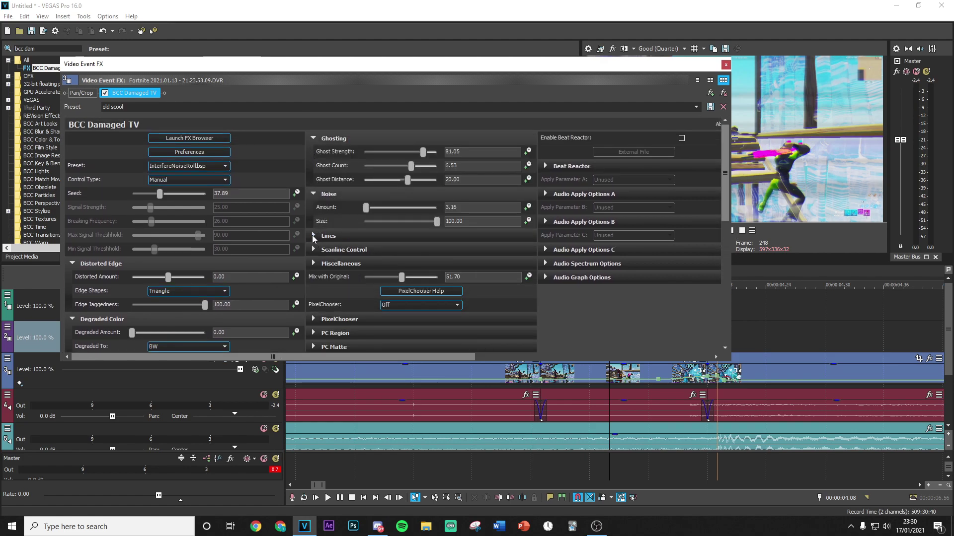
left_click(313, 235)
left_click(313, 291)
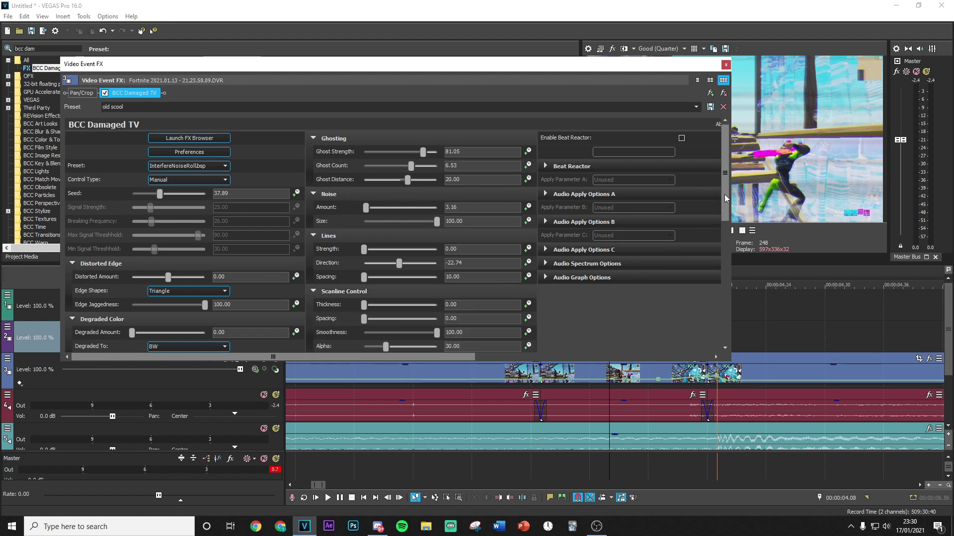
left_click_drag(725, 195, 717, 263)
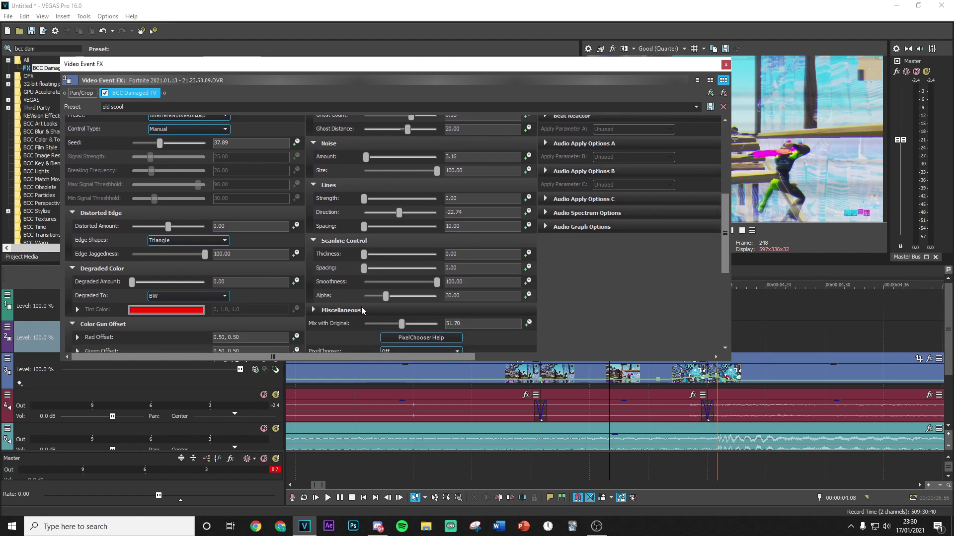
left_click_drag(726, 265, 733, 186)
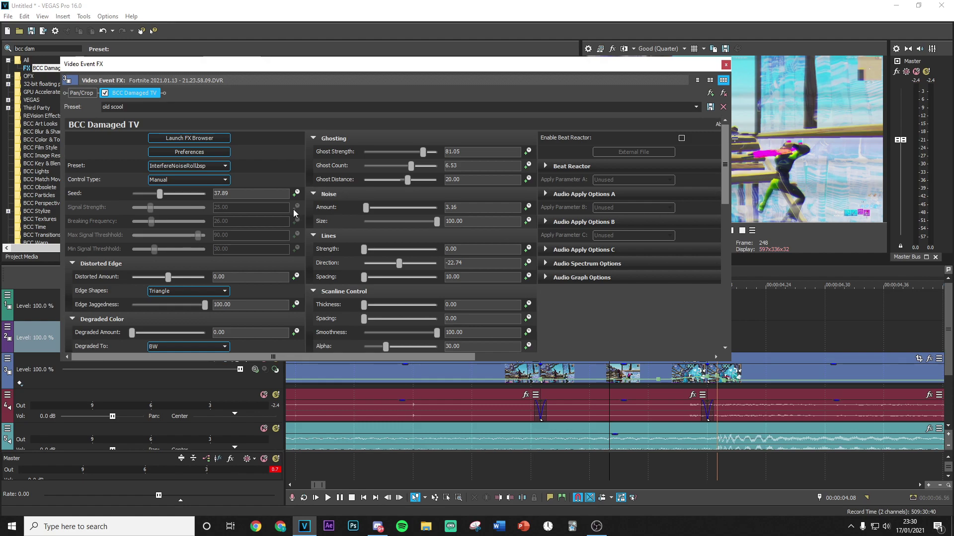
Set Seed to 0 and enable keyframe animation for it at the event's start
left_click(239, 193)
type("0")
key("Return")
left_click(295, 193)
left_click_drag(342, 64, 307, 0)
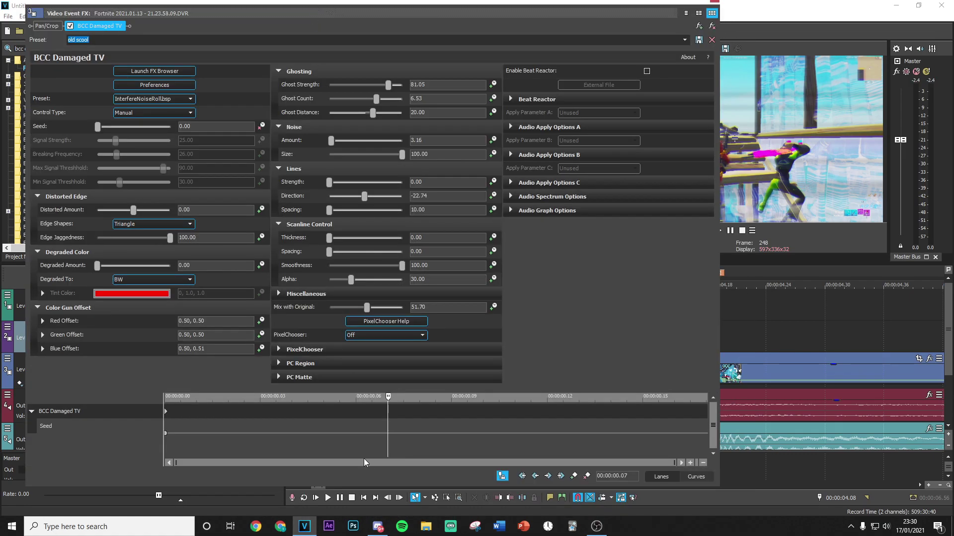
Set a Seed keyframe of 10 at the end of the event
left_click_drag(396, 397, 707, 400)
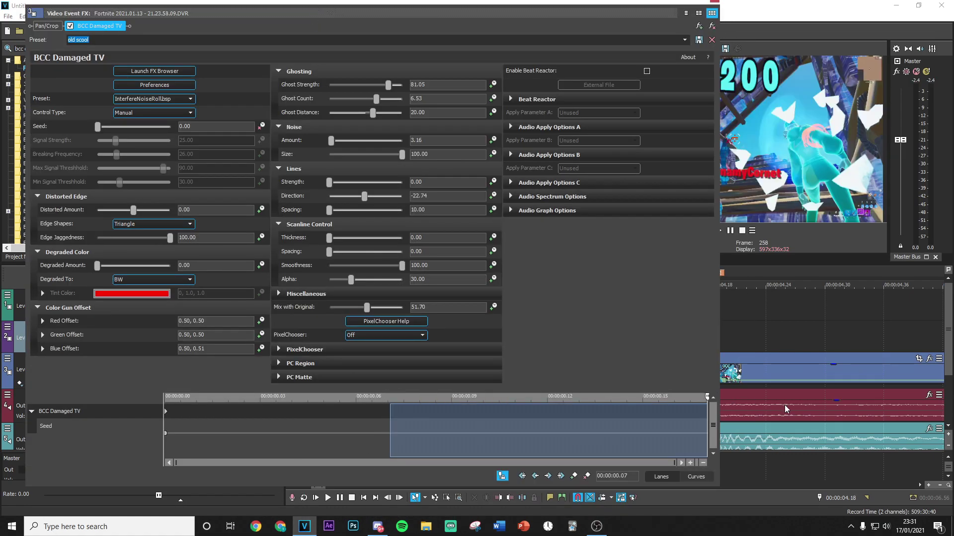
left_click(77, 130)
type("10")
key("Return")
Drag the earlier gameplay event's right edge over the buildup to form a crossfade
left_click(715, 3)
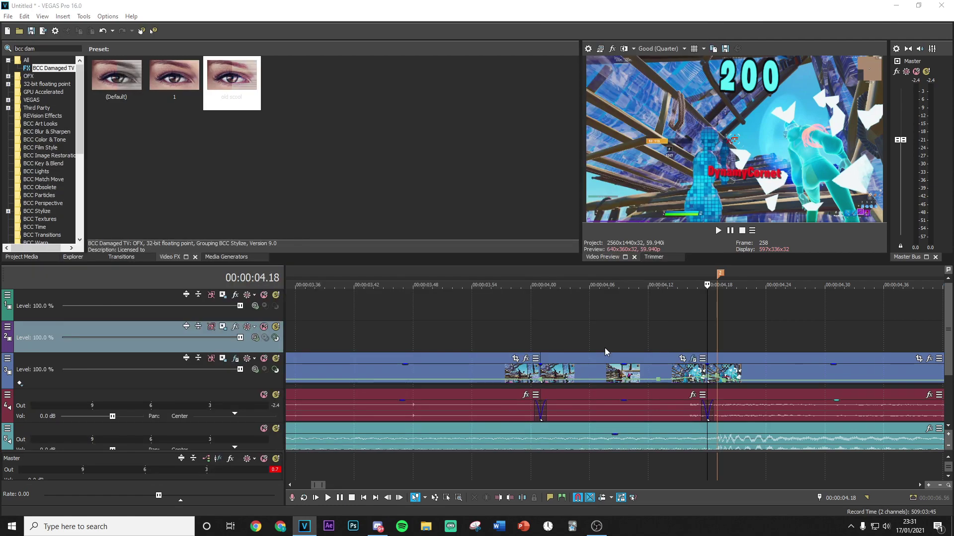
left_click(550, 345)
left_click(532, 372)
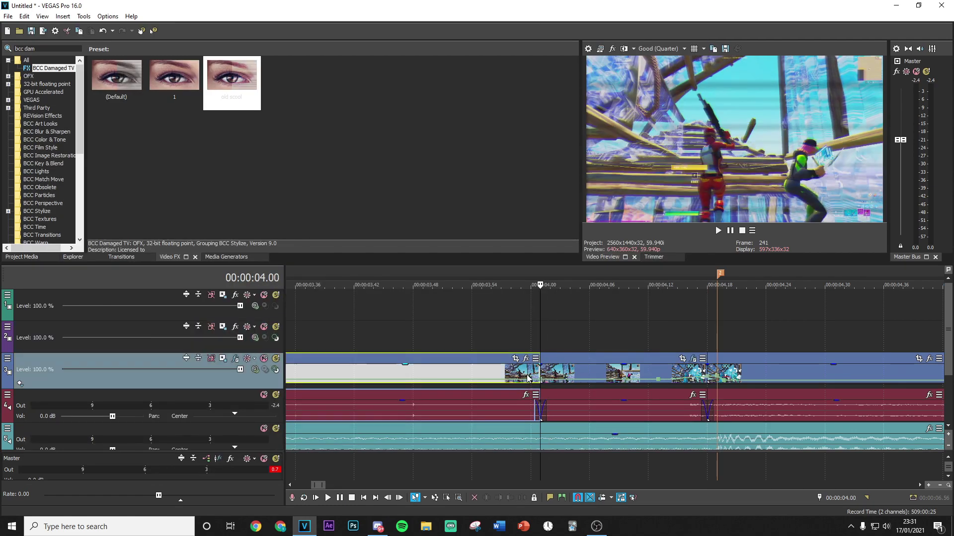
left_click_drag(539, 373, 618, 386)
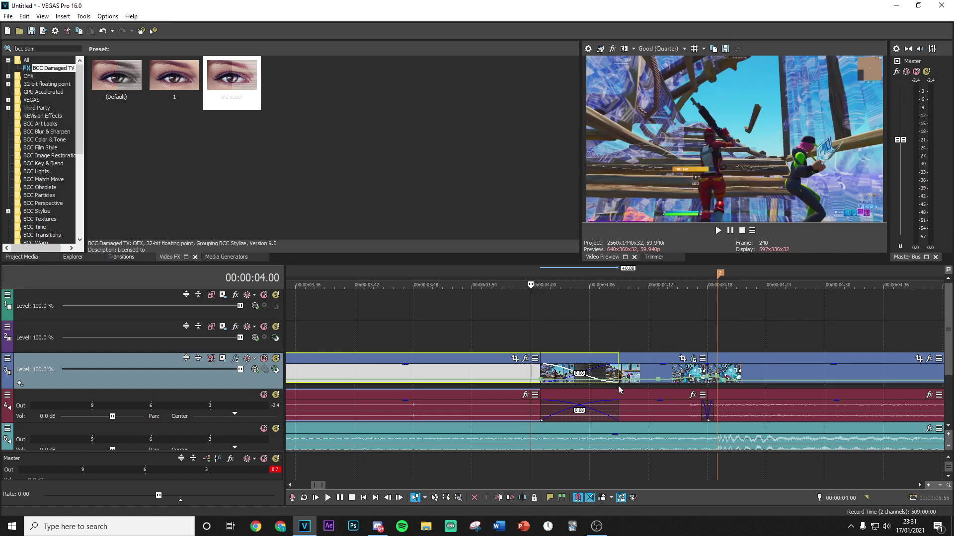
Scrub from 03.57 through the new crossfade into the buildup
left_click(591, 341)
left_click(502, 341)
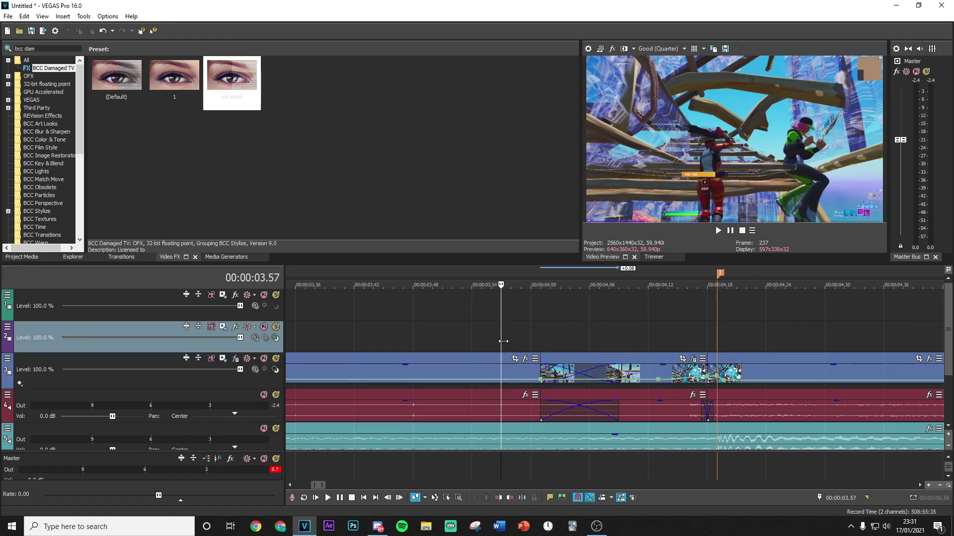
left_click_drag(505, 351, 633, 346)
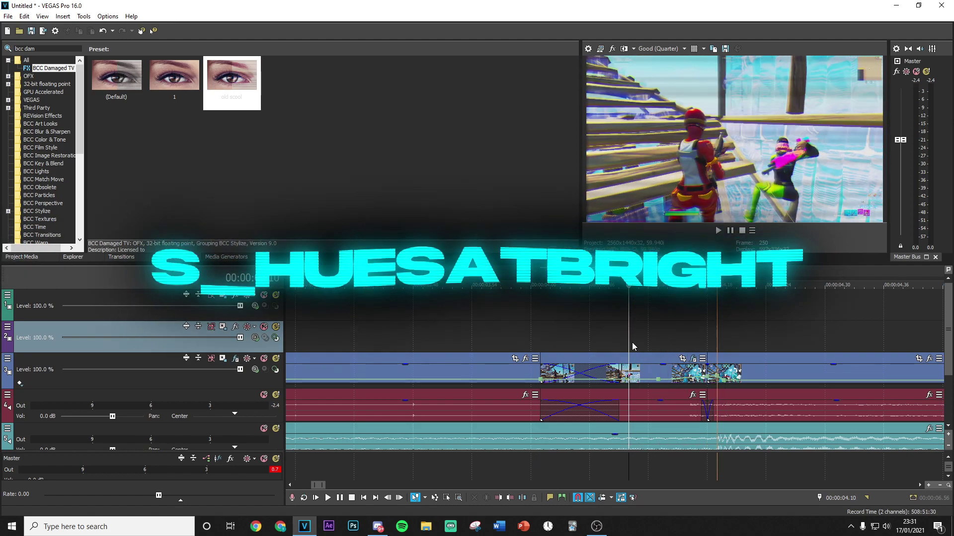
Search 'hue' and apply S_HueSatBright to the buildup event
triple_click(33, 47)
type("hue")
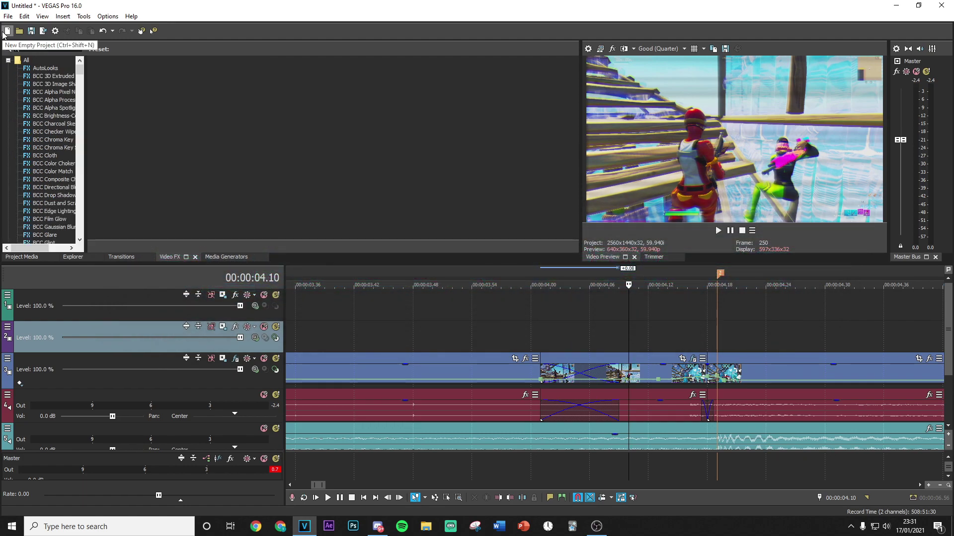
left_click_drag(58, 76, 420, 266)
left_click_drag(639, 362, 637, 365)
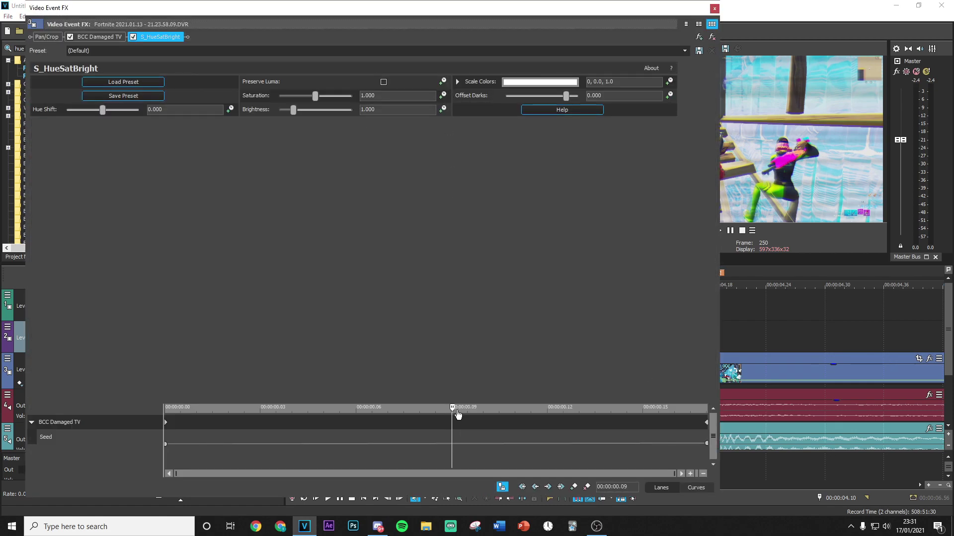
Keyframe Saturation from 1.000 at the start to 0.000 at the end, then preview
left_click_drag(452, 411, 706, 408)
left_click(443, 95)
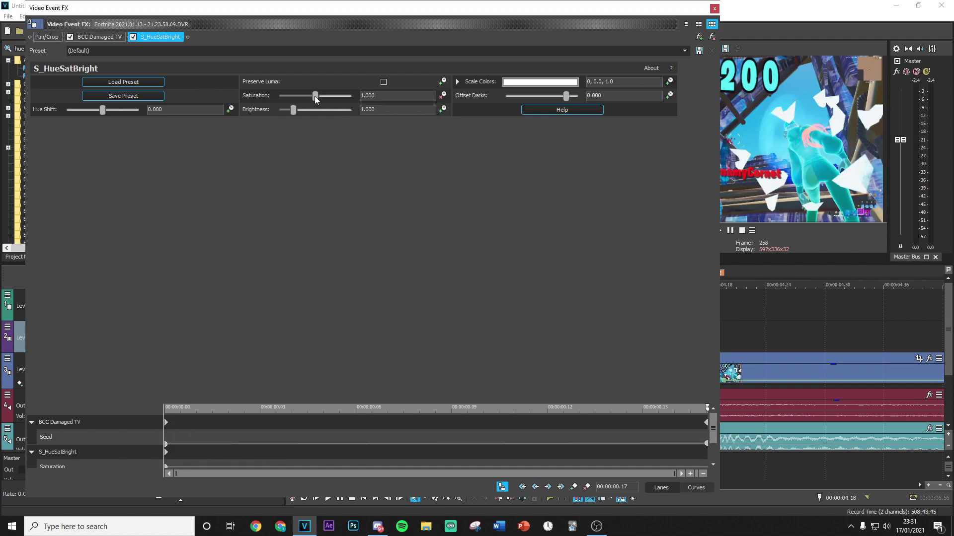
left_click_drag(315, 95, 279, 96)
left_click(714, 8)
left_click(618, 336)
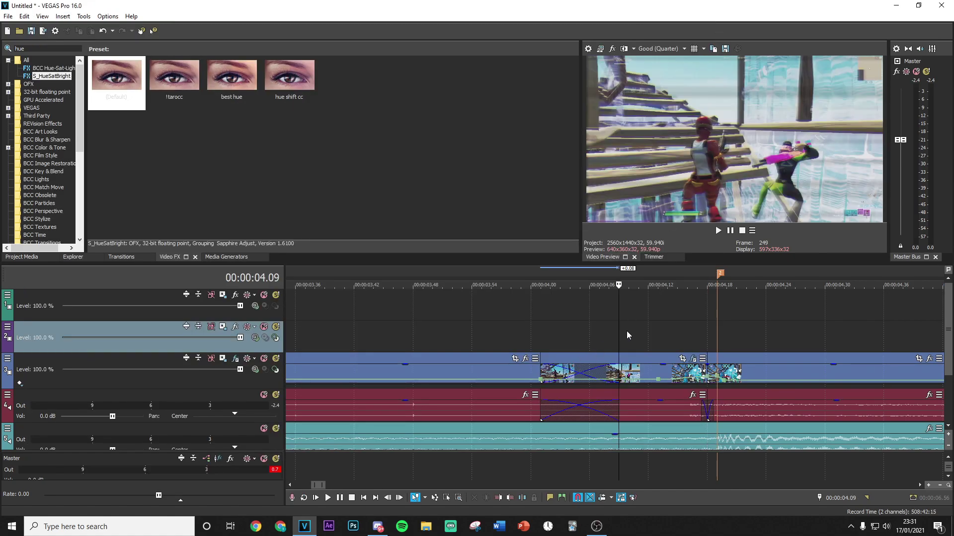
left_click_drag(616, 335, 678, 326)
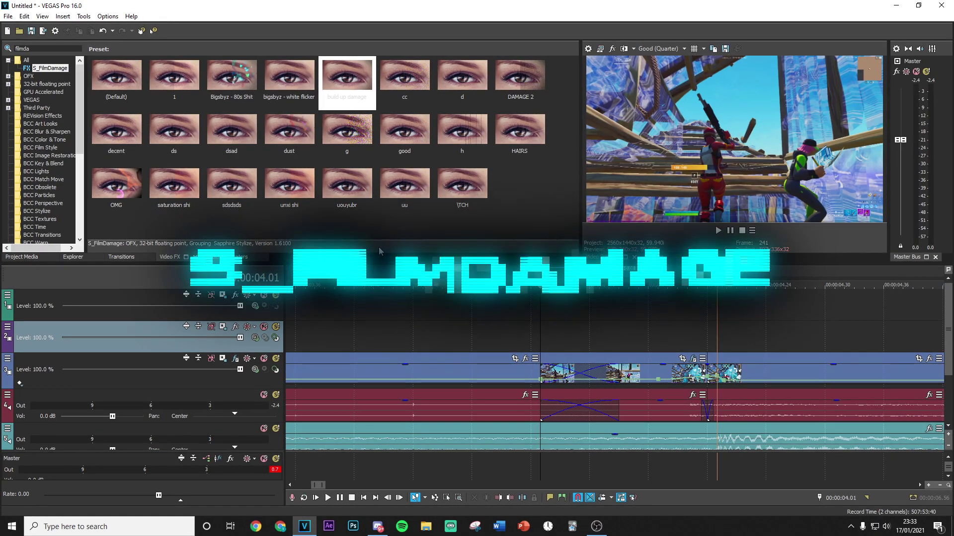
Apply the 'build up damage' S_FilmDamage preset and ramp Dust Density from 0 to 20
left_click_drag(332, 141, 595, 369)
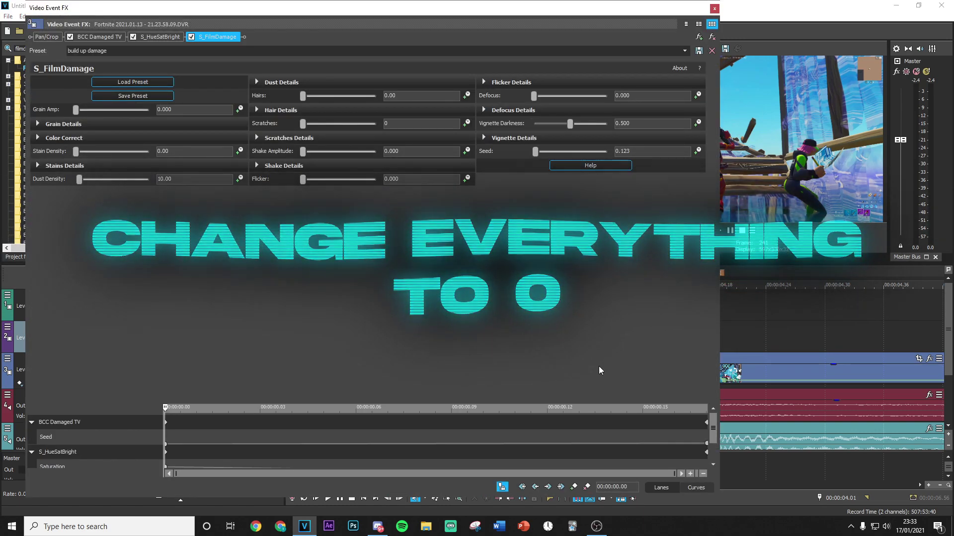
double_click(181, 181)
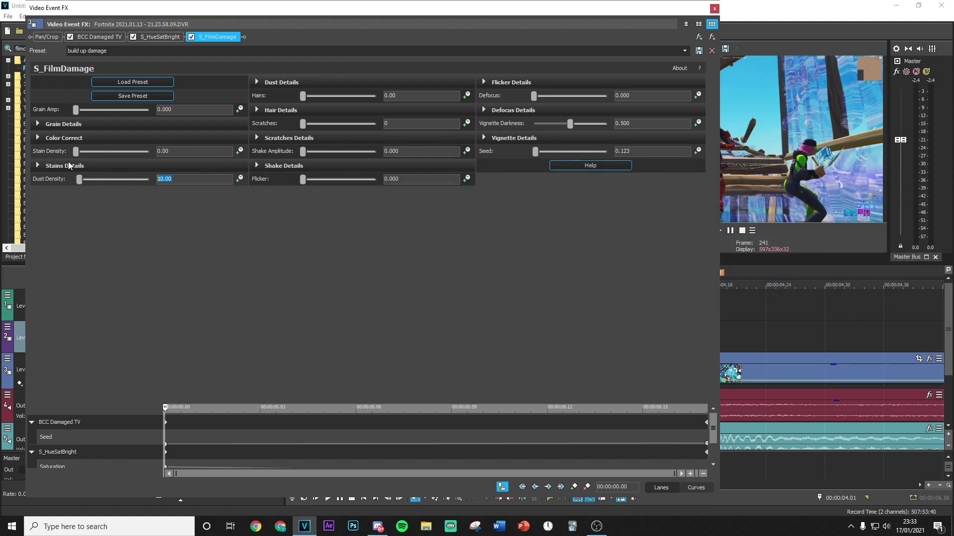
type("0")
key("Return")
left_click_drag(169, 408, 260, 410)
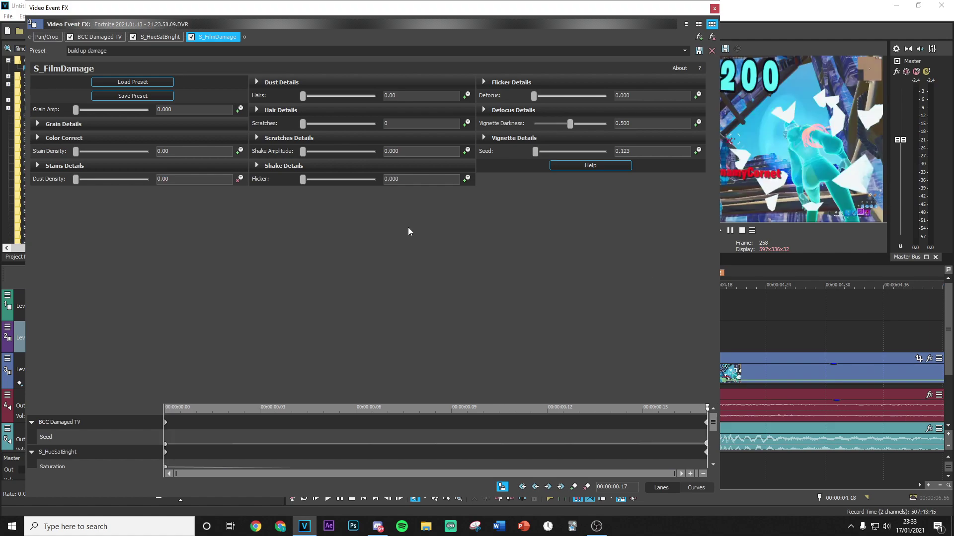
double_click(164, 179)
type("20")
key("Return")
Keyframe Vignette Darkness from 0 at the start to 0.7 at the end
left_click(286, 420)
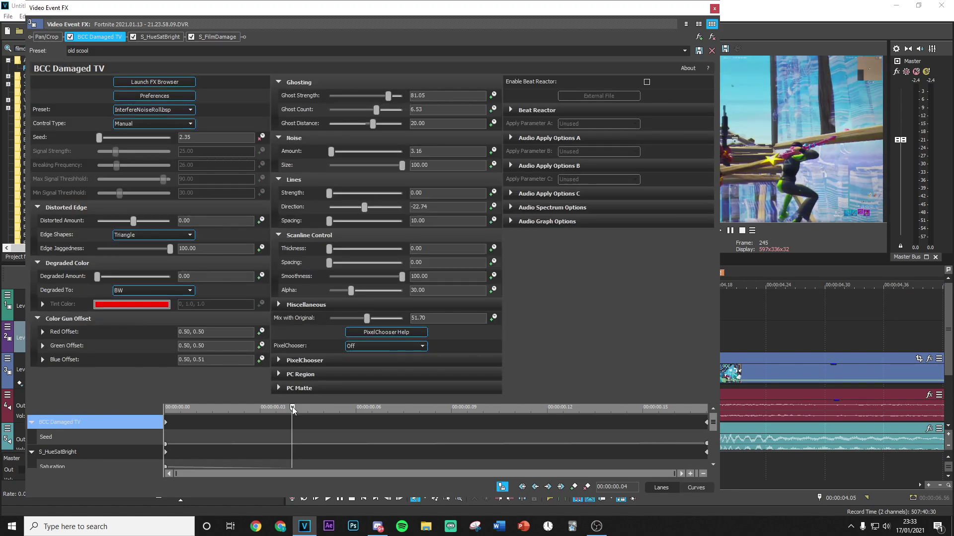
left_click_drag(292, 411, 165, 410)
left_click(222, 38)
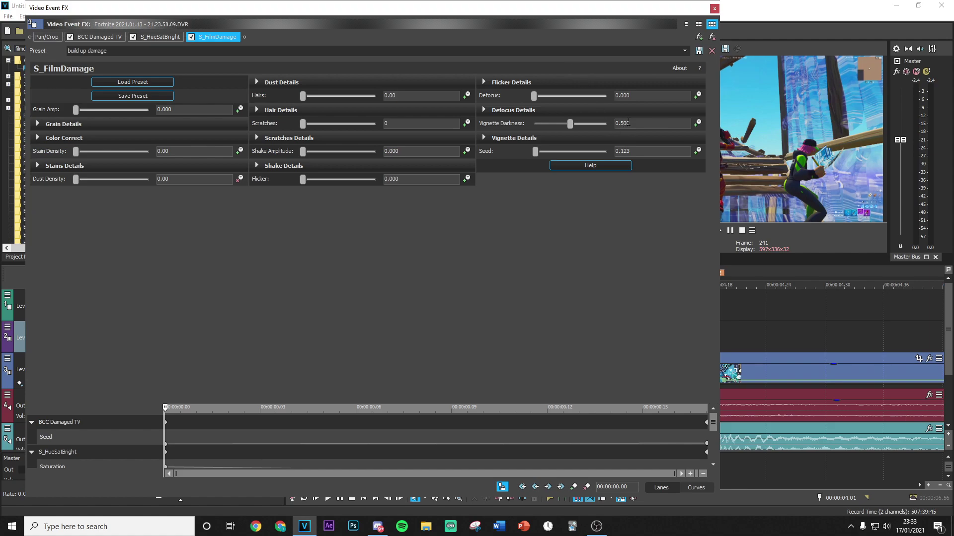
left_click_drag(636, 123, 554, 127)
type("0")
key("Return")
left_click(697, 123)
left_click_drag(167, 408, 708, 412)
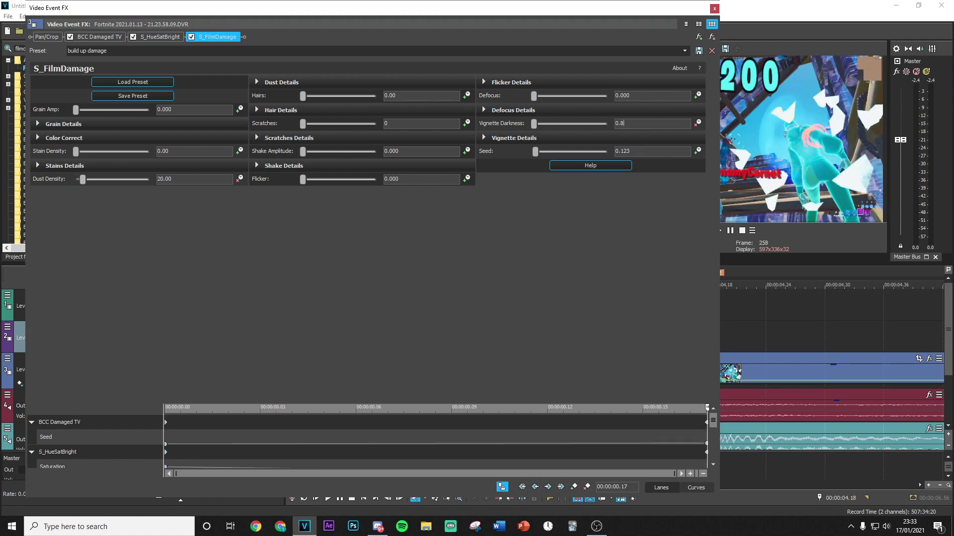
type("0.7")
key("Return")
left_click(714, 8)
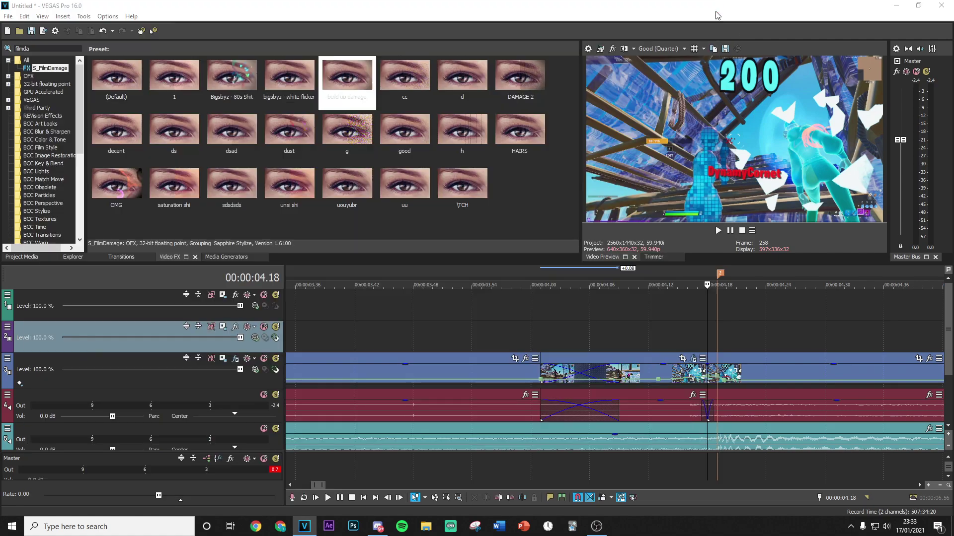
Preview the damage buildup frames from 4.13 s, then bring up Discord's preset-manager channel
left_click(657, 336)
left_click_drag(659, 338, 707, 347)
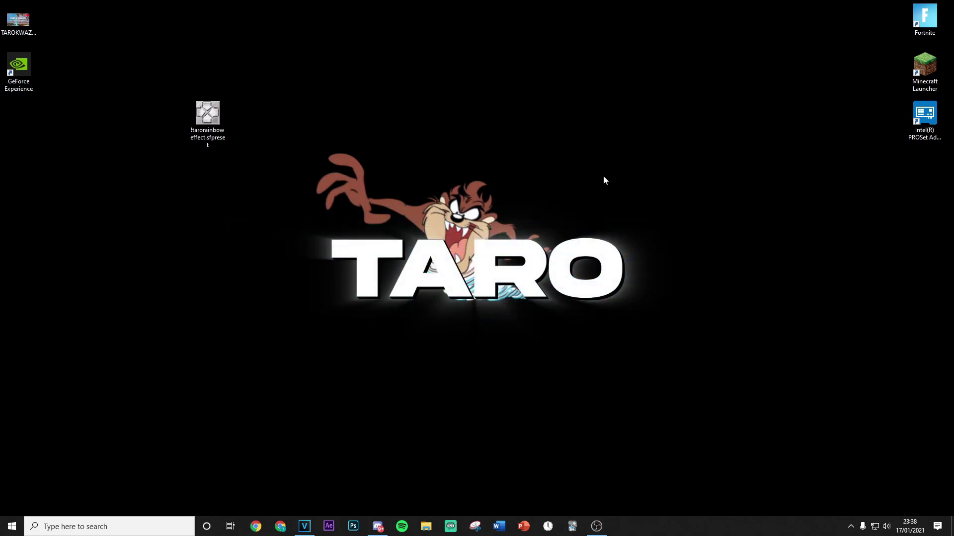
left_click(378, 526)
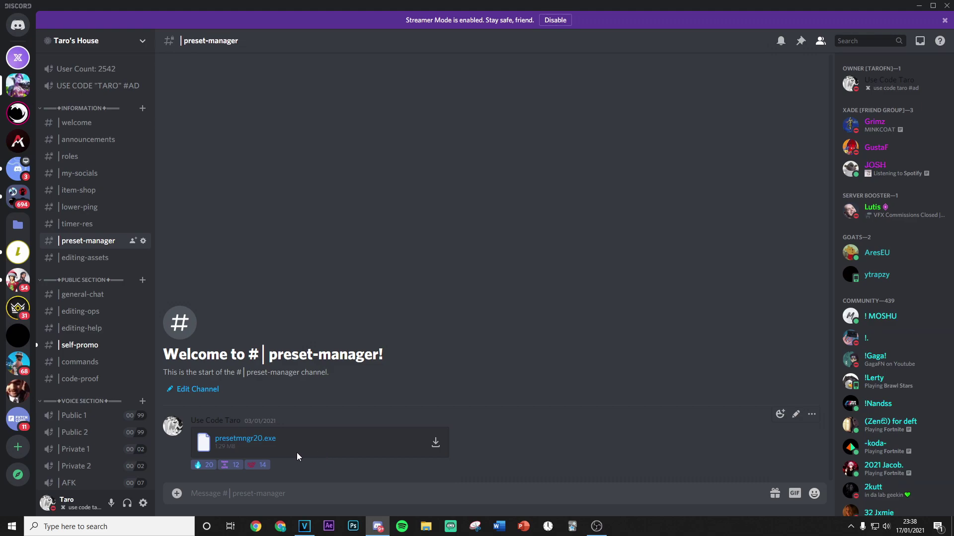
Minimize Discord and search Windows for 'pre' to find Preset Manager 2.0
left_click(919, 6)
left_click(139, 521)
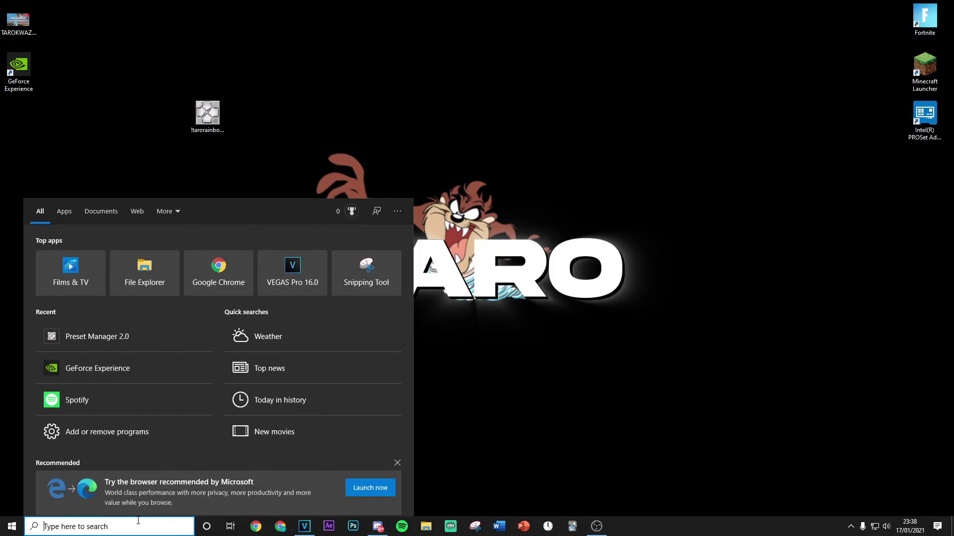
type("pre")
Load the !tarorainboweffect.sfpreset package into Preset Manager 2.0
left_click(113, 264)
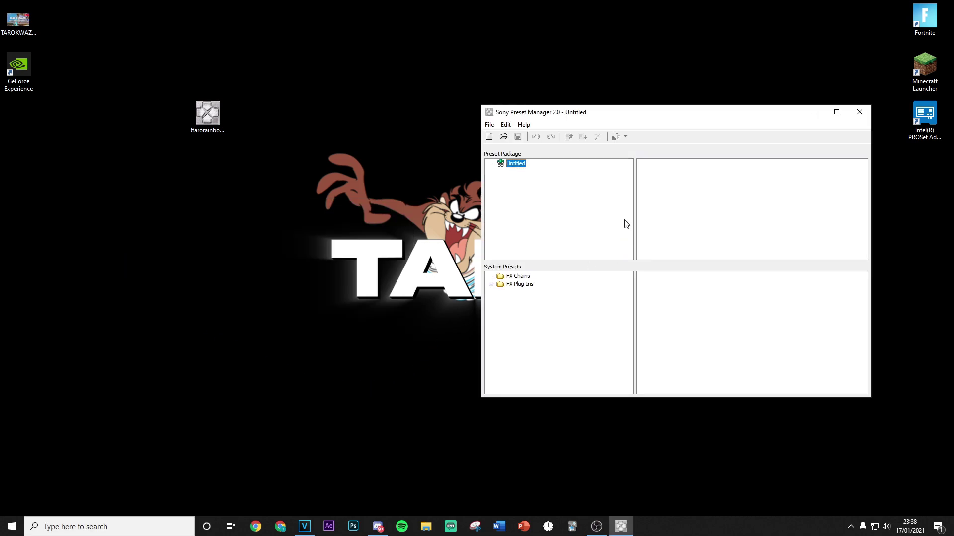
left_click_drag(628, 112, 484, 98)
left_click(206, 133)
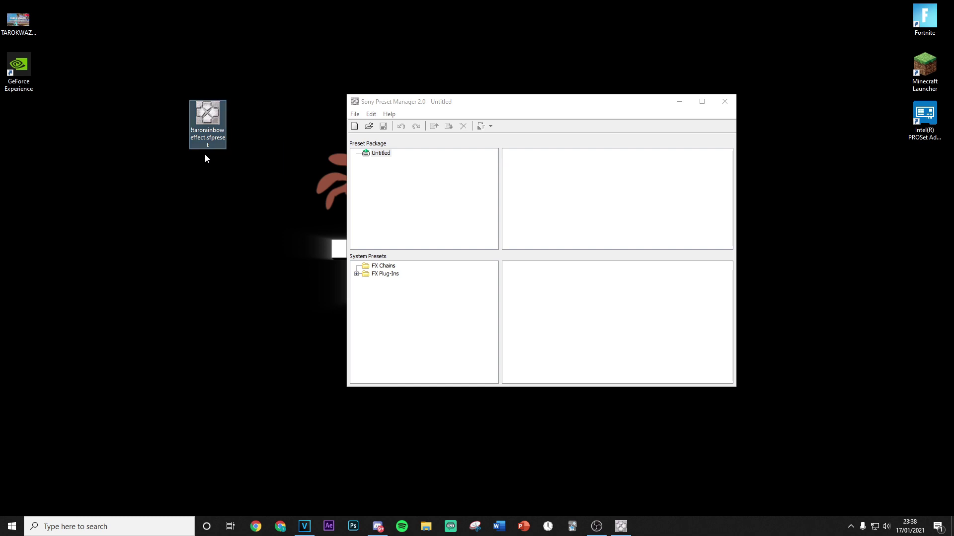
left_click_drag(213, 129, 537, 180)
Copy the package's rainbow FX chain into System Presets, overwriting the existing one
double_click(413, 153)
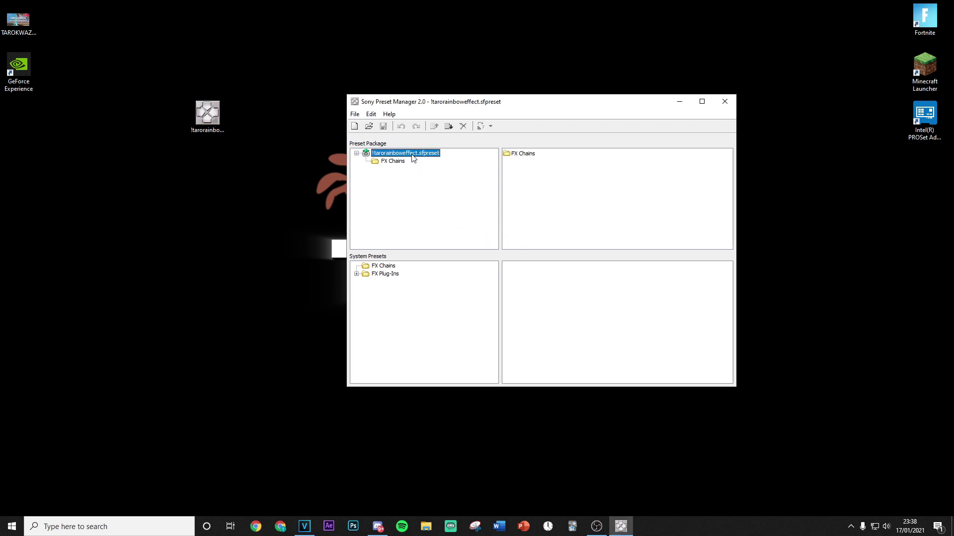
double_click(527, 154)
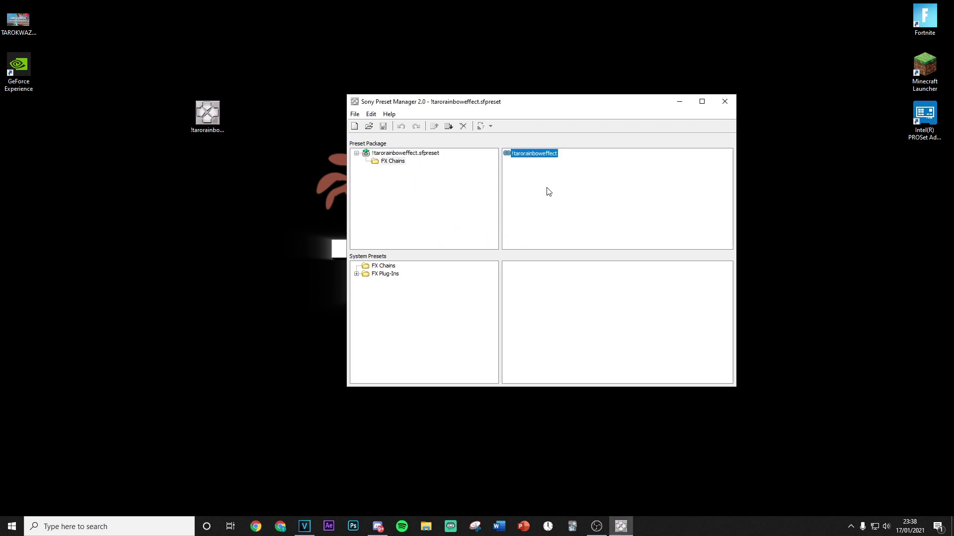
left_click_drag(596, 295, 595, 296)
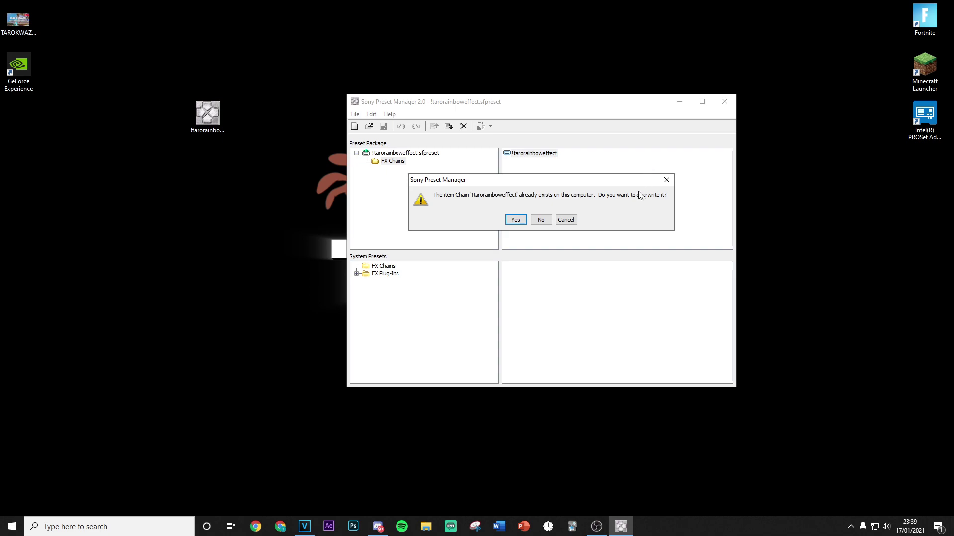
left_click(667, 180)
left_click(726, 103)
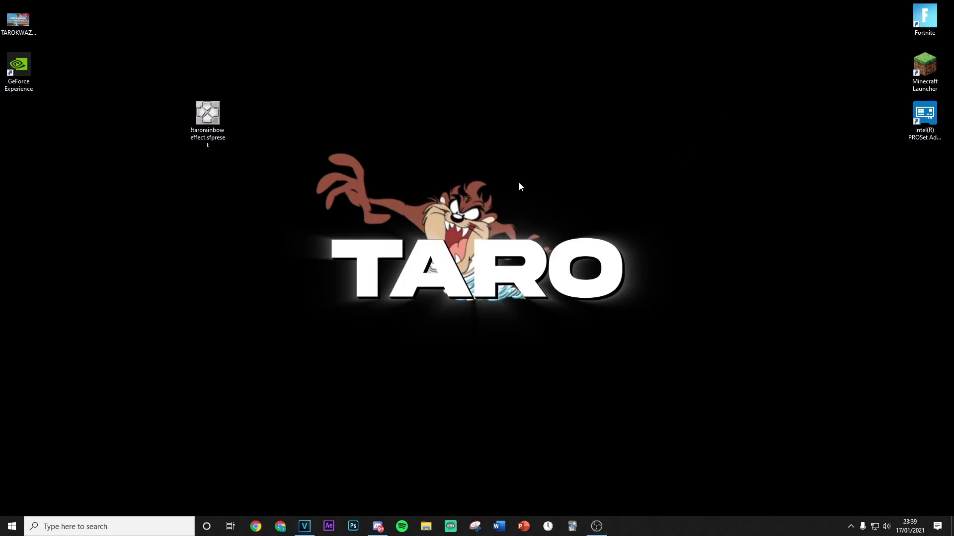
Back in VEGAS, place the playhead at 4.18, one frame before the beat drop
left_click(304, 526)
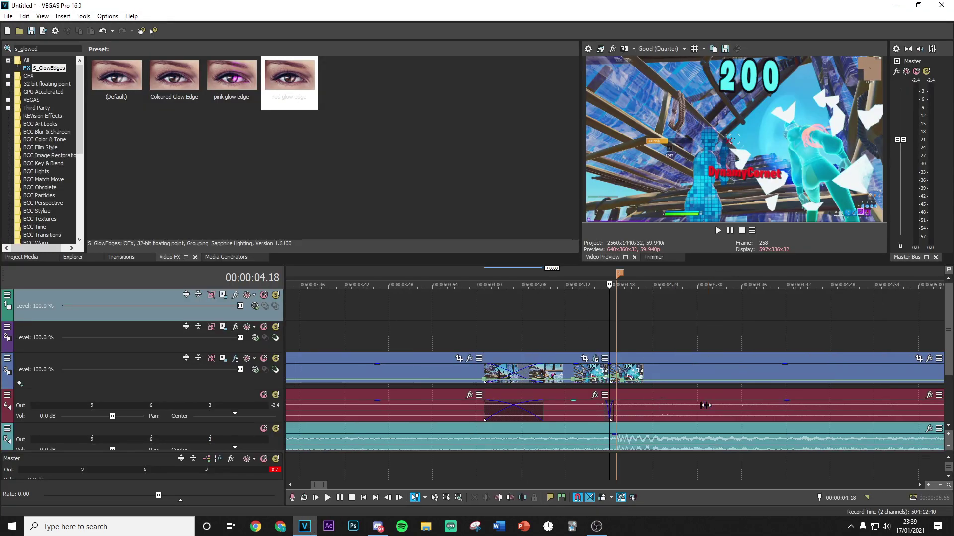
left_click(615, 348)
scroll(561, 359, "up", 3)
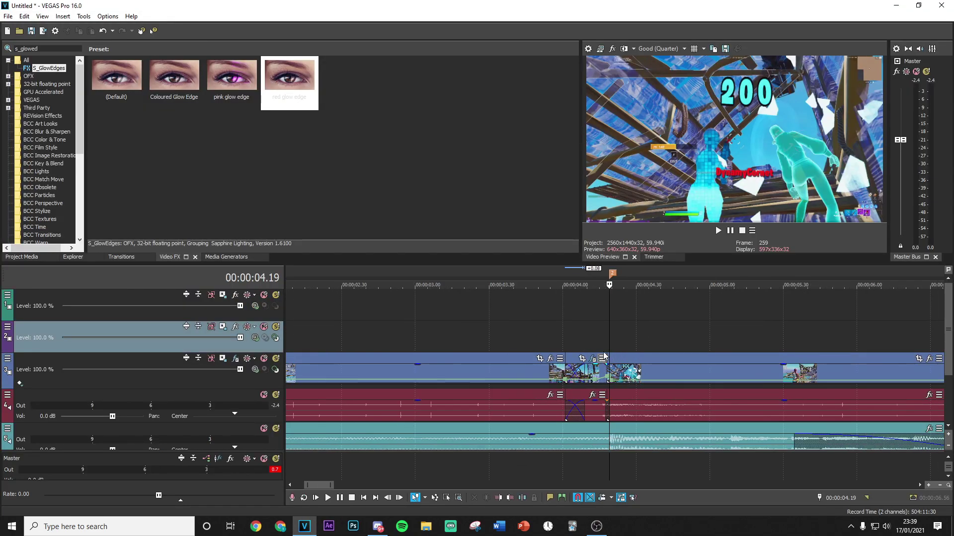
key("Left")
scroll(621, 372, "down", 6)
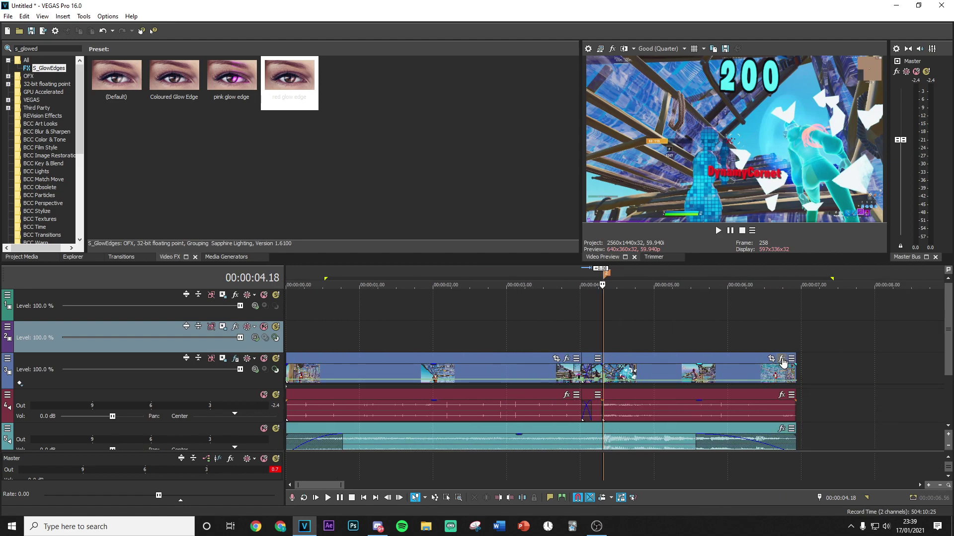
Apply the !tarorainboweffect chain from Taro's Presets to the clip after the drop
left_click(780, 358)
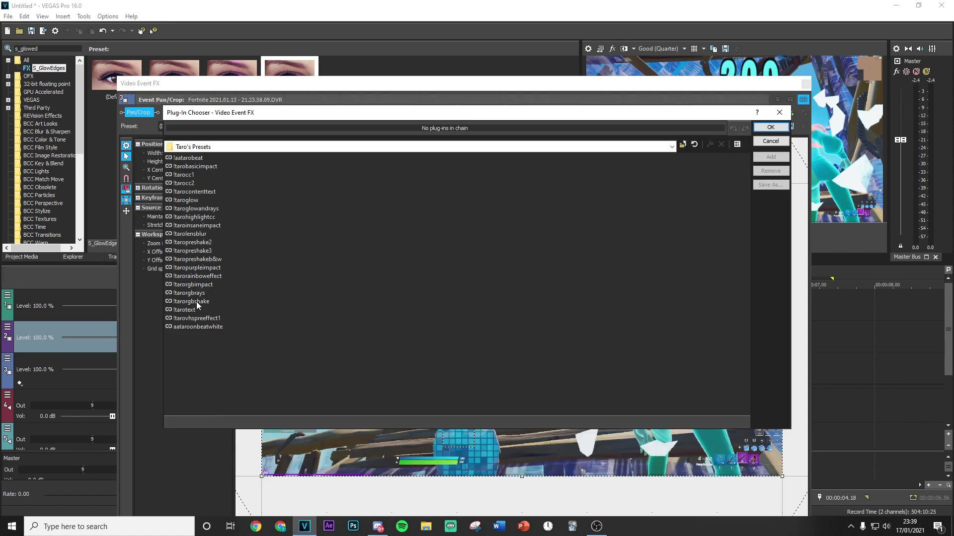
left_click(671, 147)
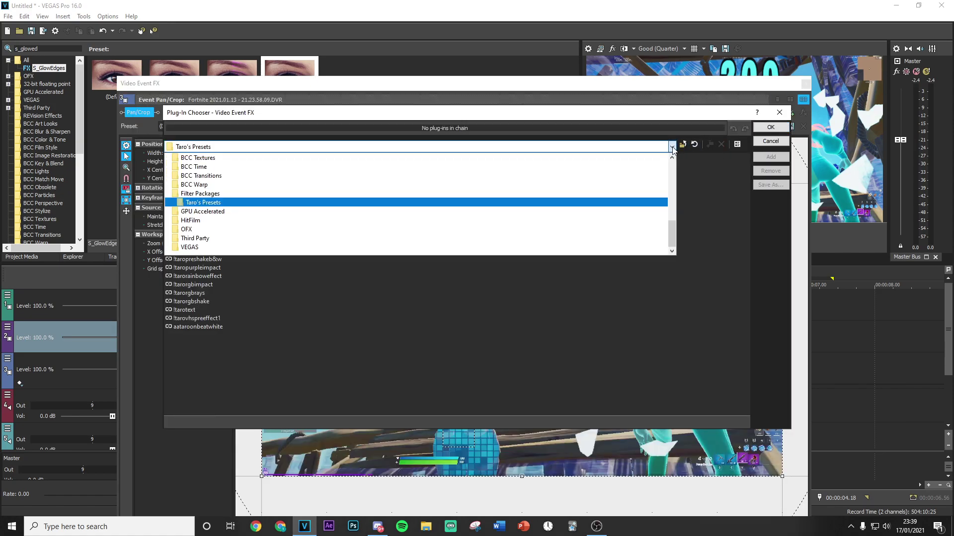
left_click(251, 203)
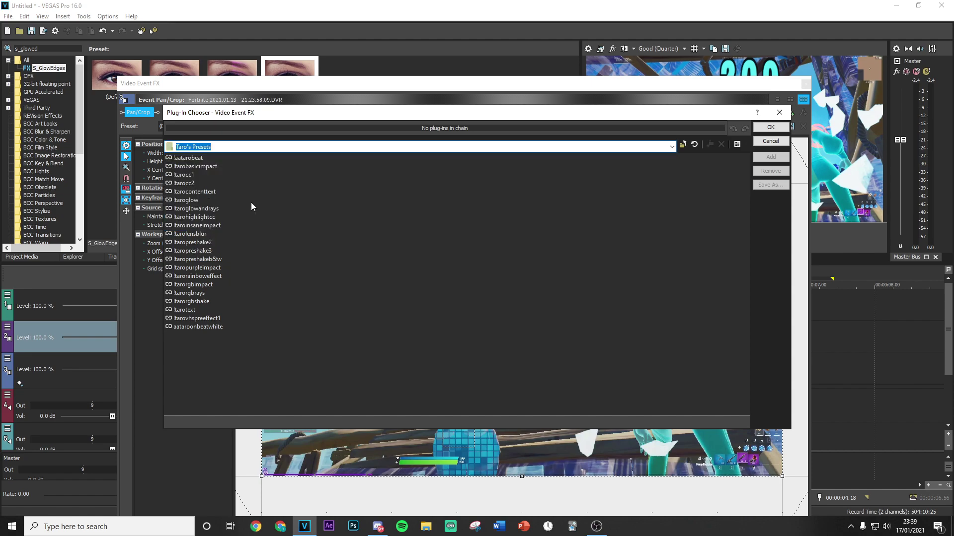
left_click(202, 277)
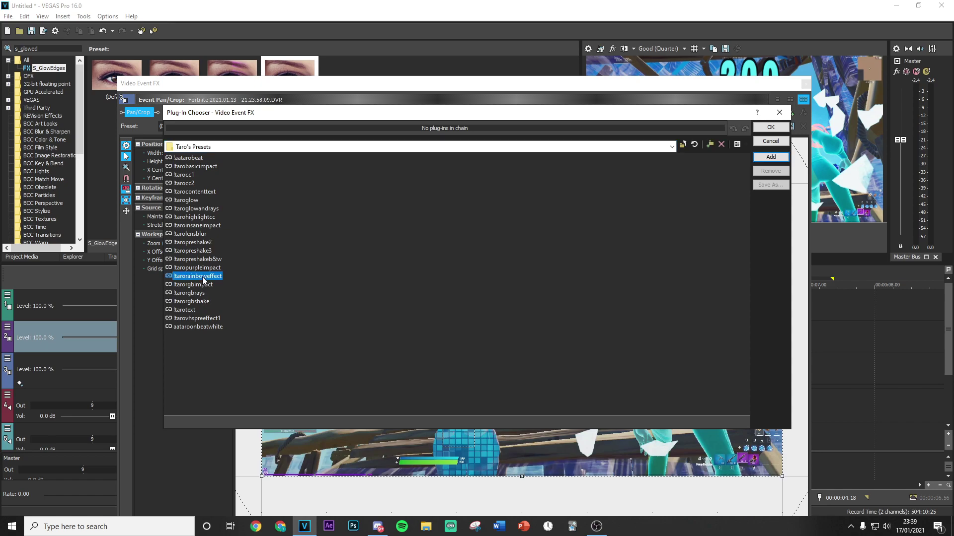
left_click(771, 128)
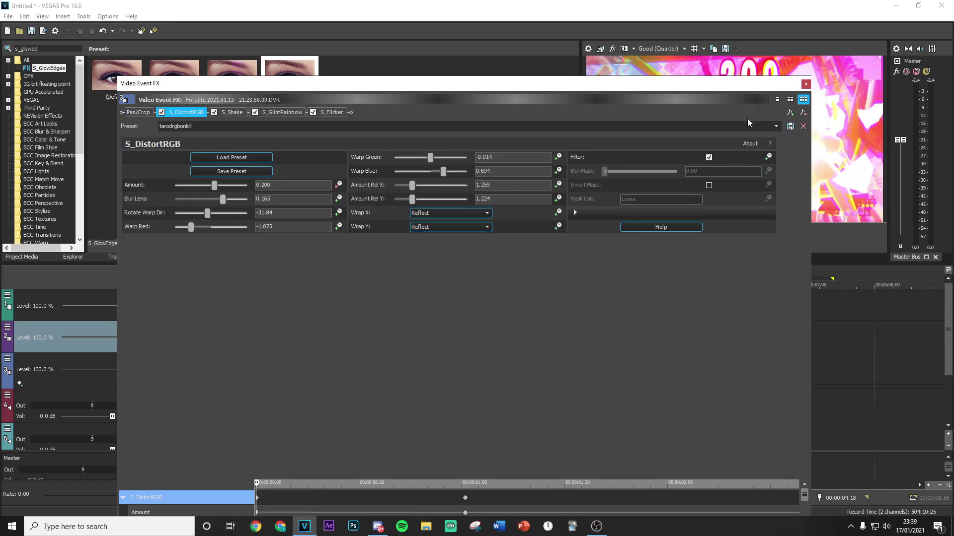
left_click(806, 84)
left_click(599, 333)
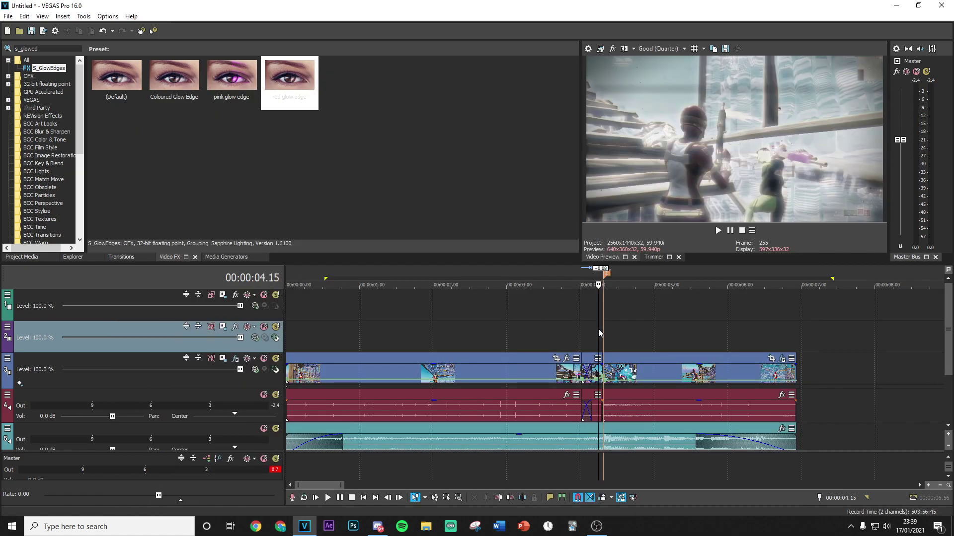
left_click_drag(599, 333, 652, 348)
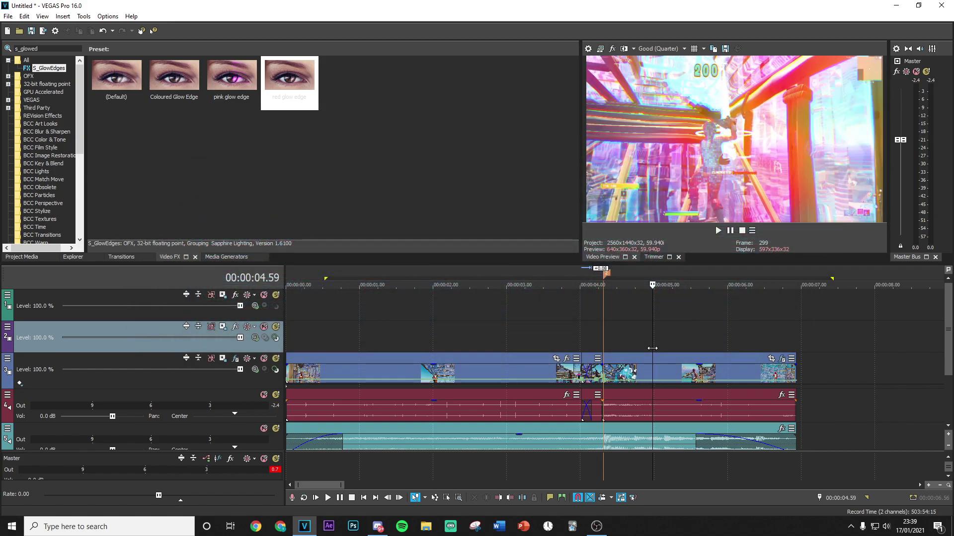